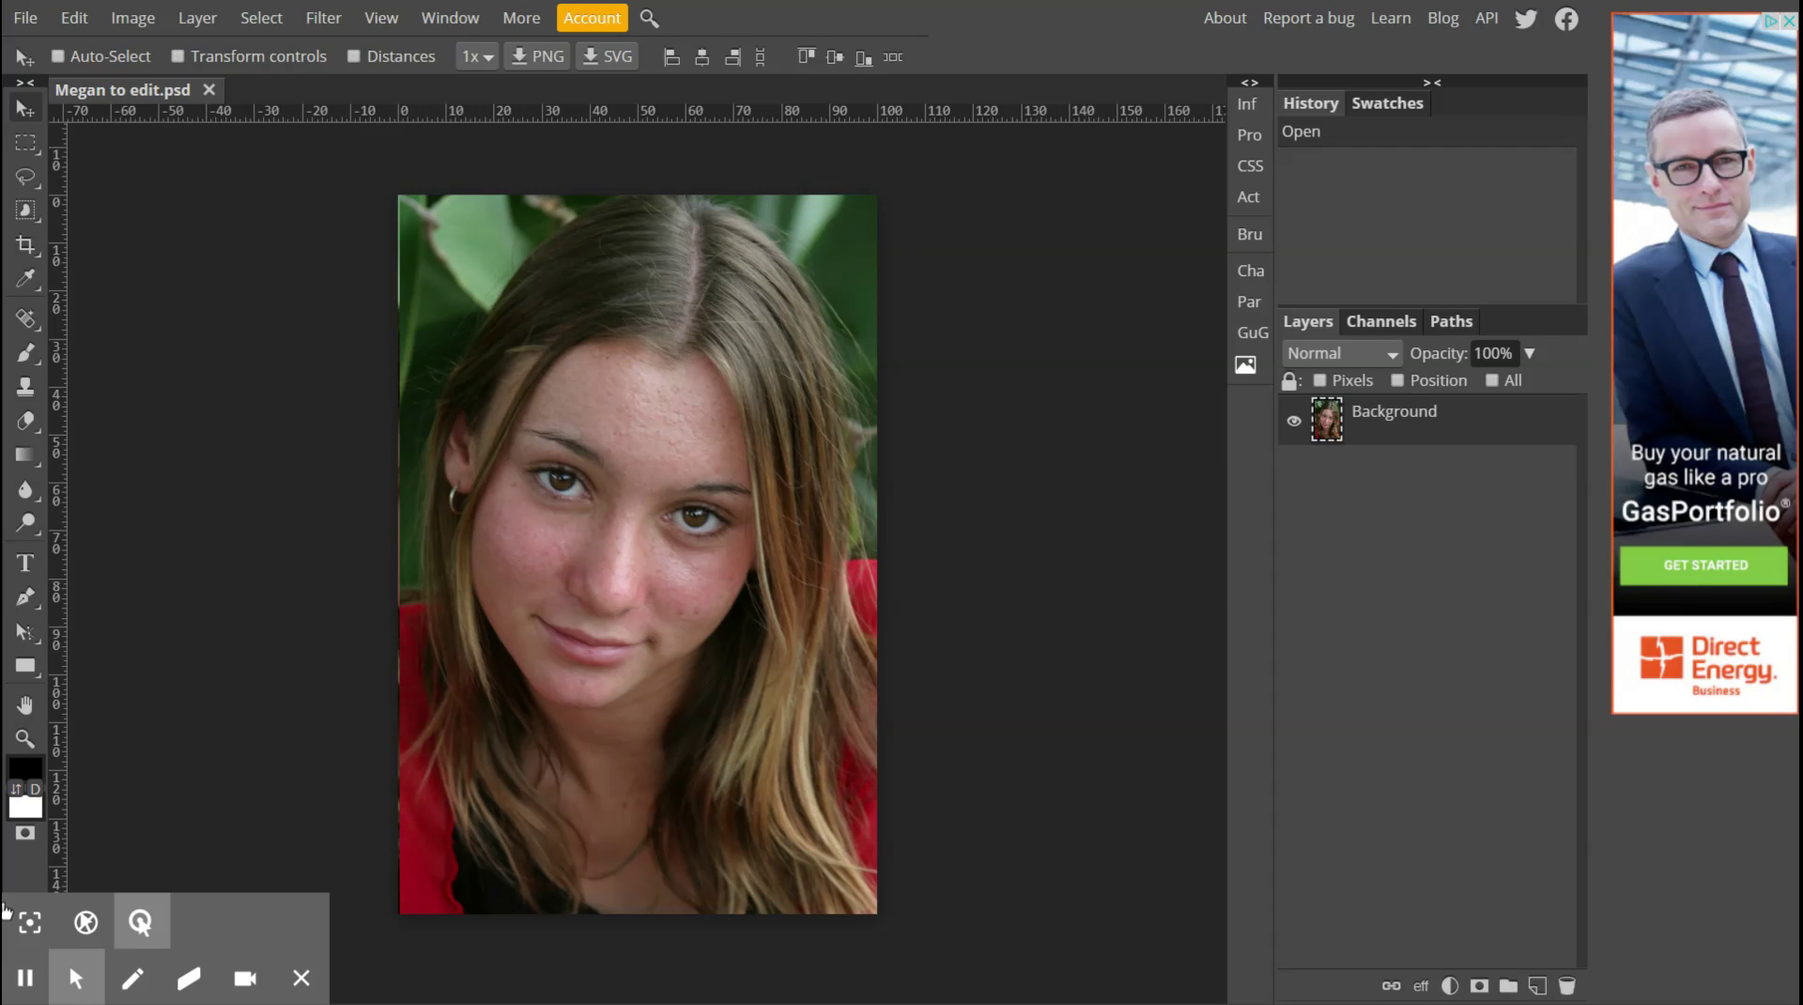
Duplicate the Background layer as Layer 1, then zoom in and centre the view on the face.
{"action": "left_click", "coordinate": [1454, 439]}
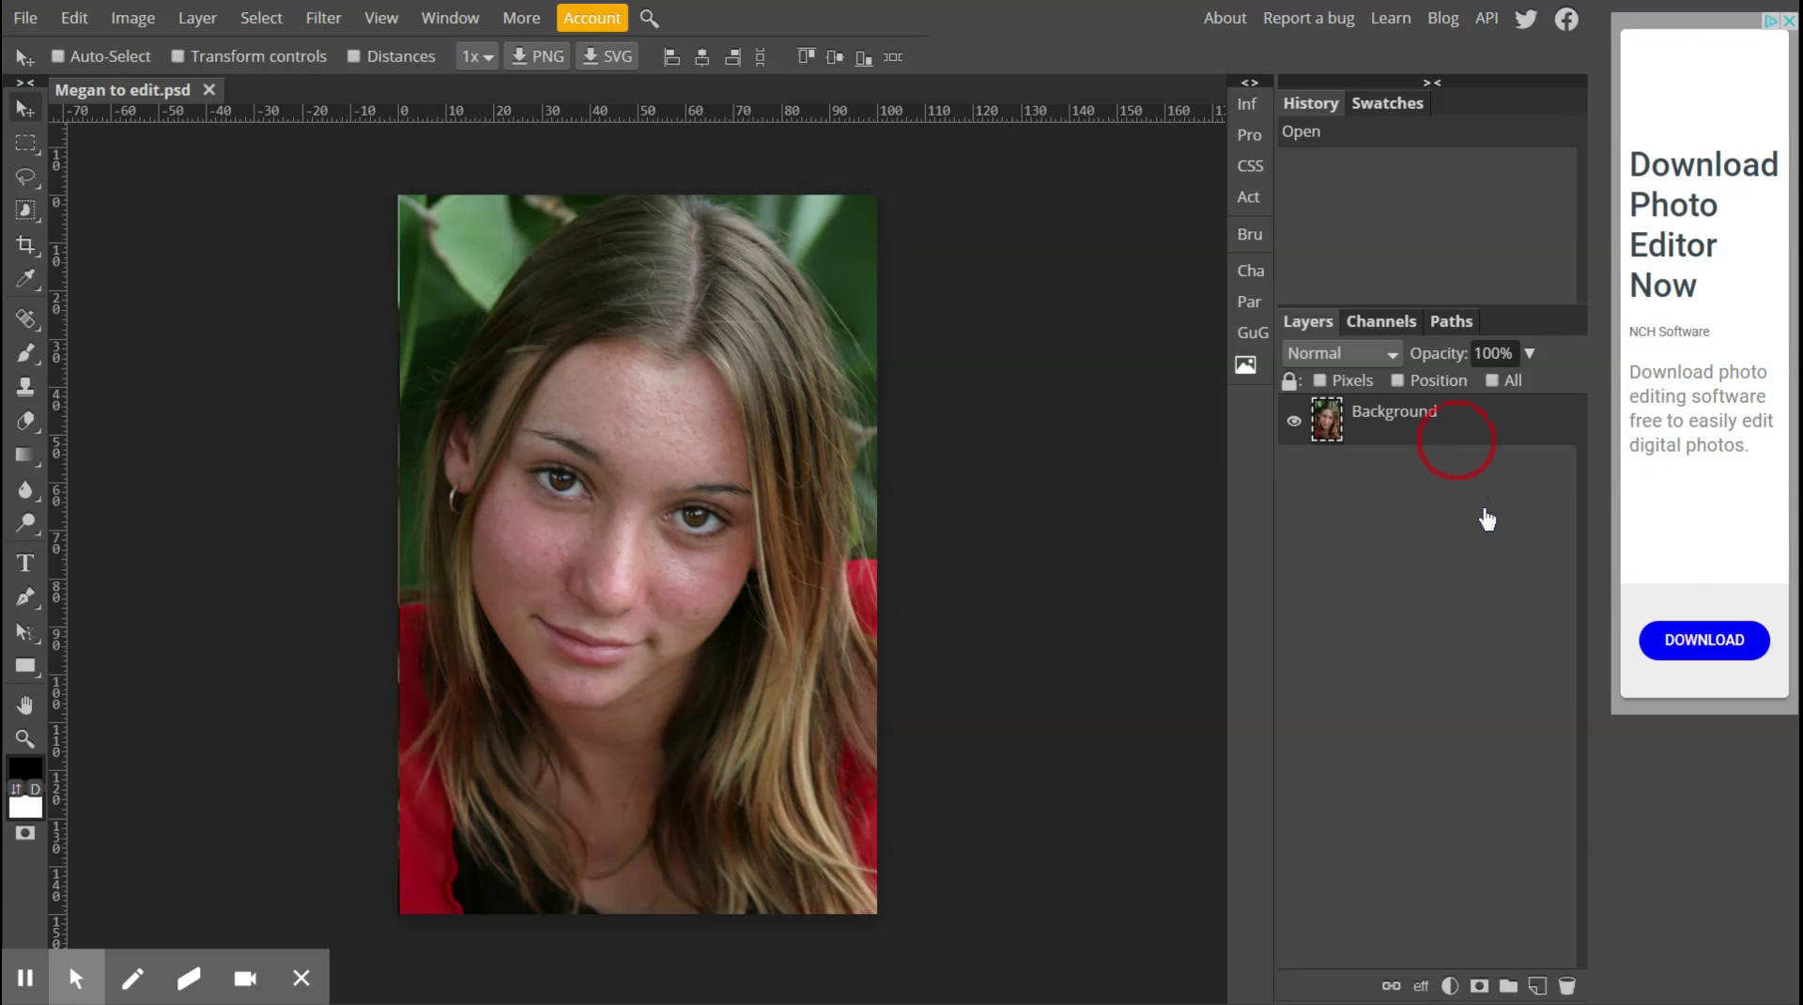
{"action": "left_click_drag", "start_coordinate": [1456, 446], "coordinate": [1535, 982]}
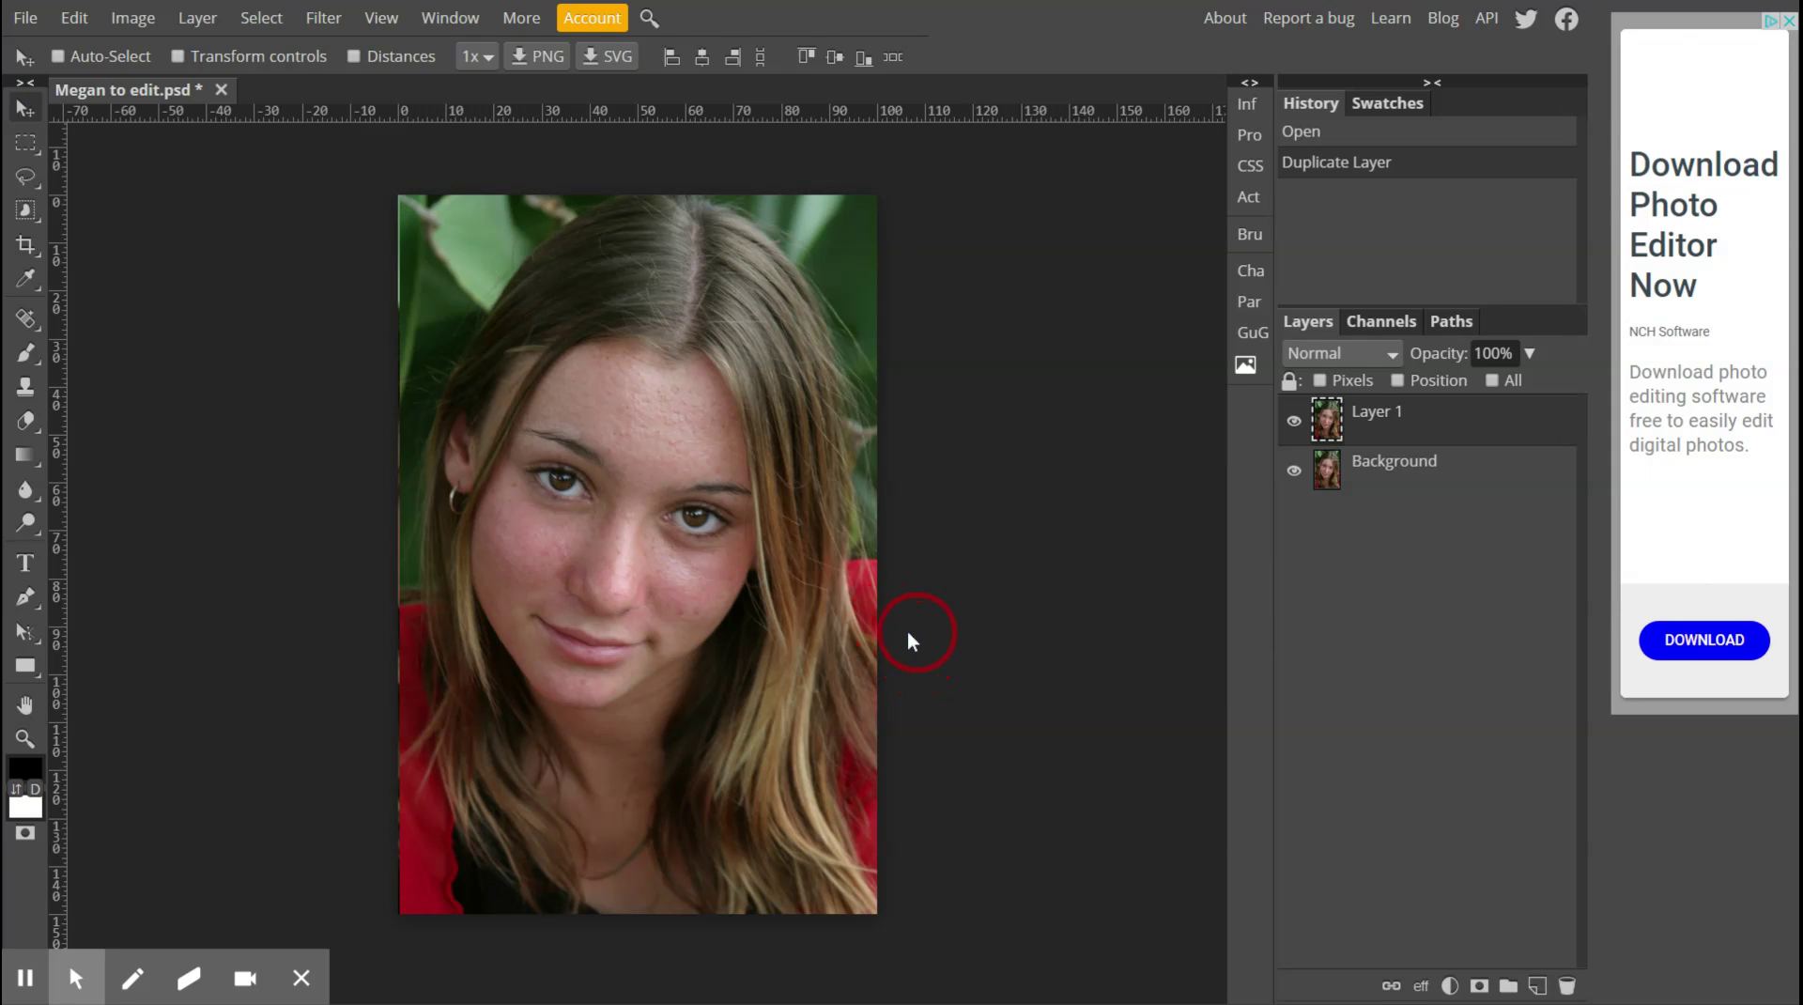
{"action": "scroll", "coordinate": [864, 629], "scroll_direction": "up", "scroll_amount": 2}
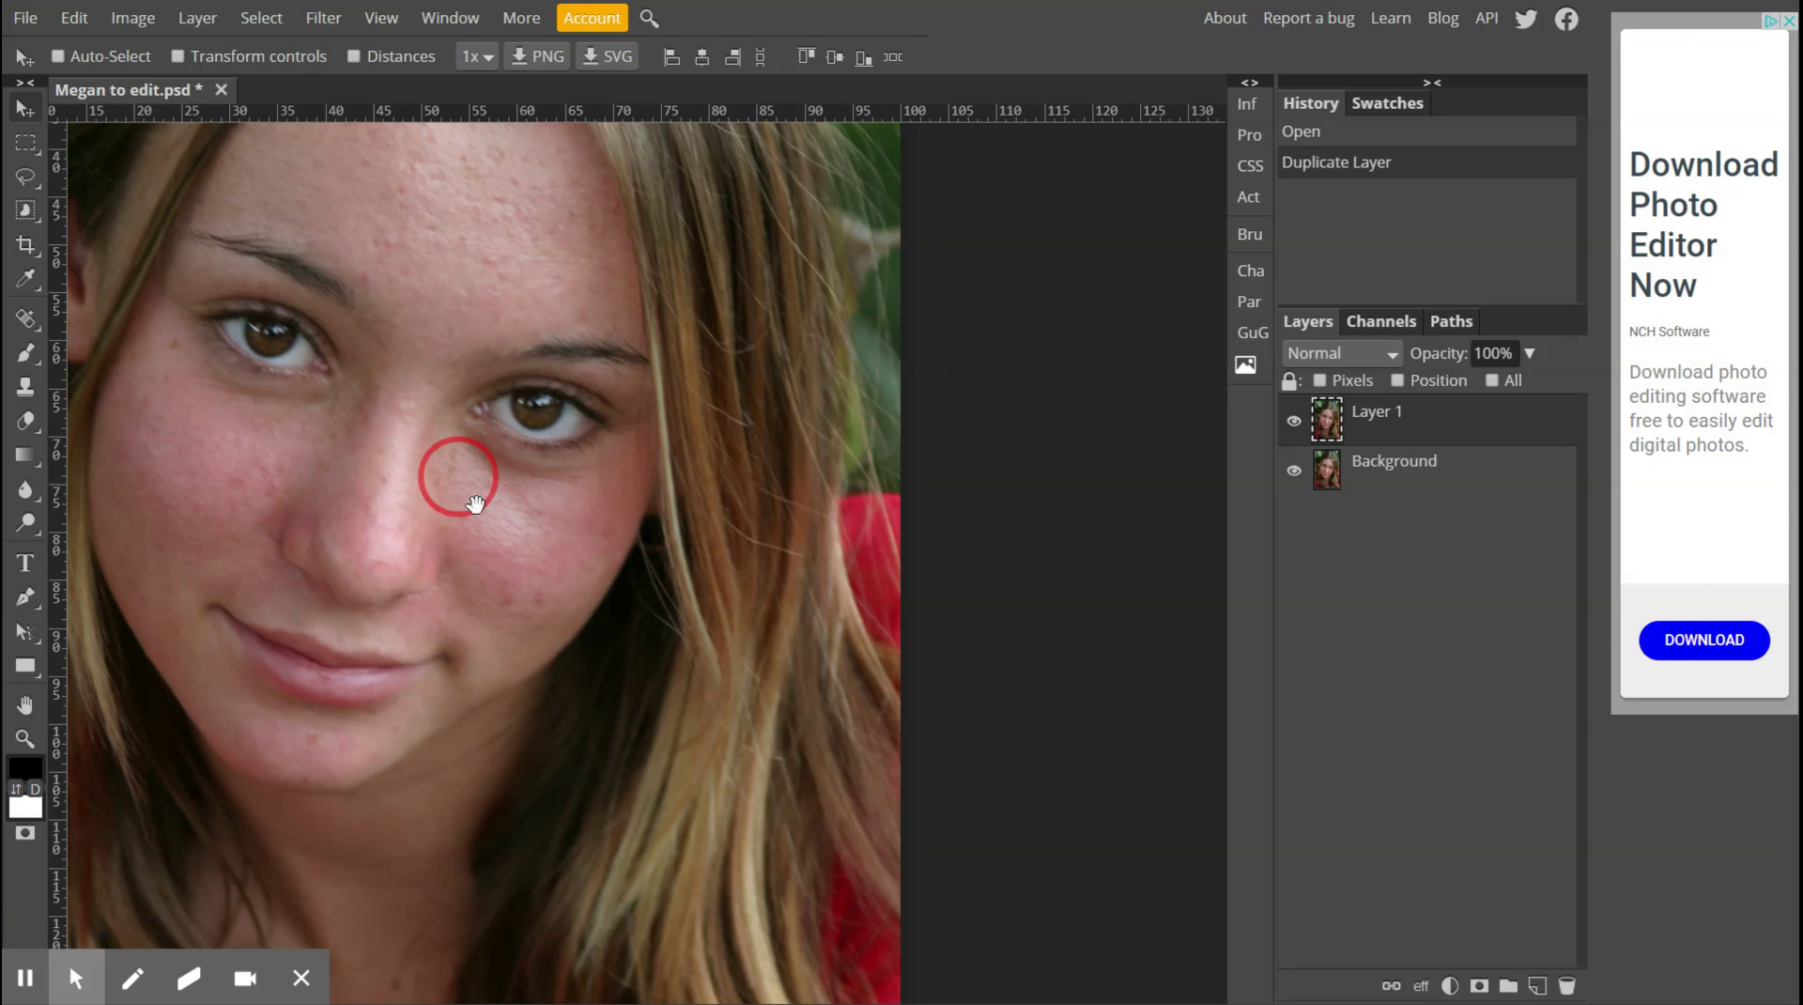
{"action": "left_click_drag", "start_coordinate": [475, 511], "coordinate": [700, 621]}
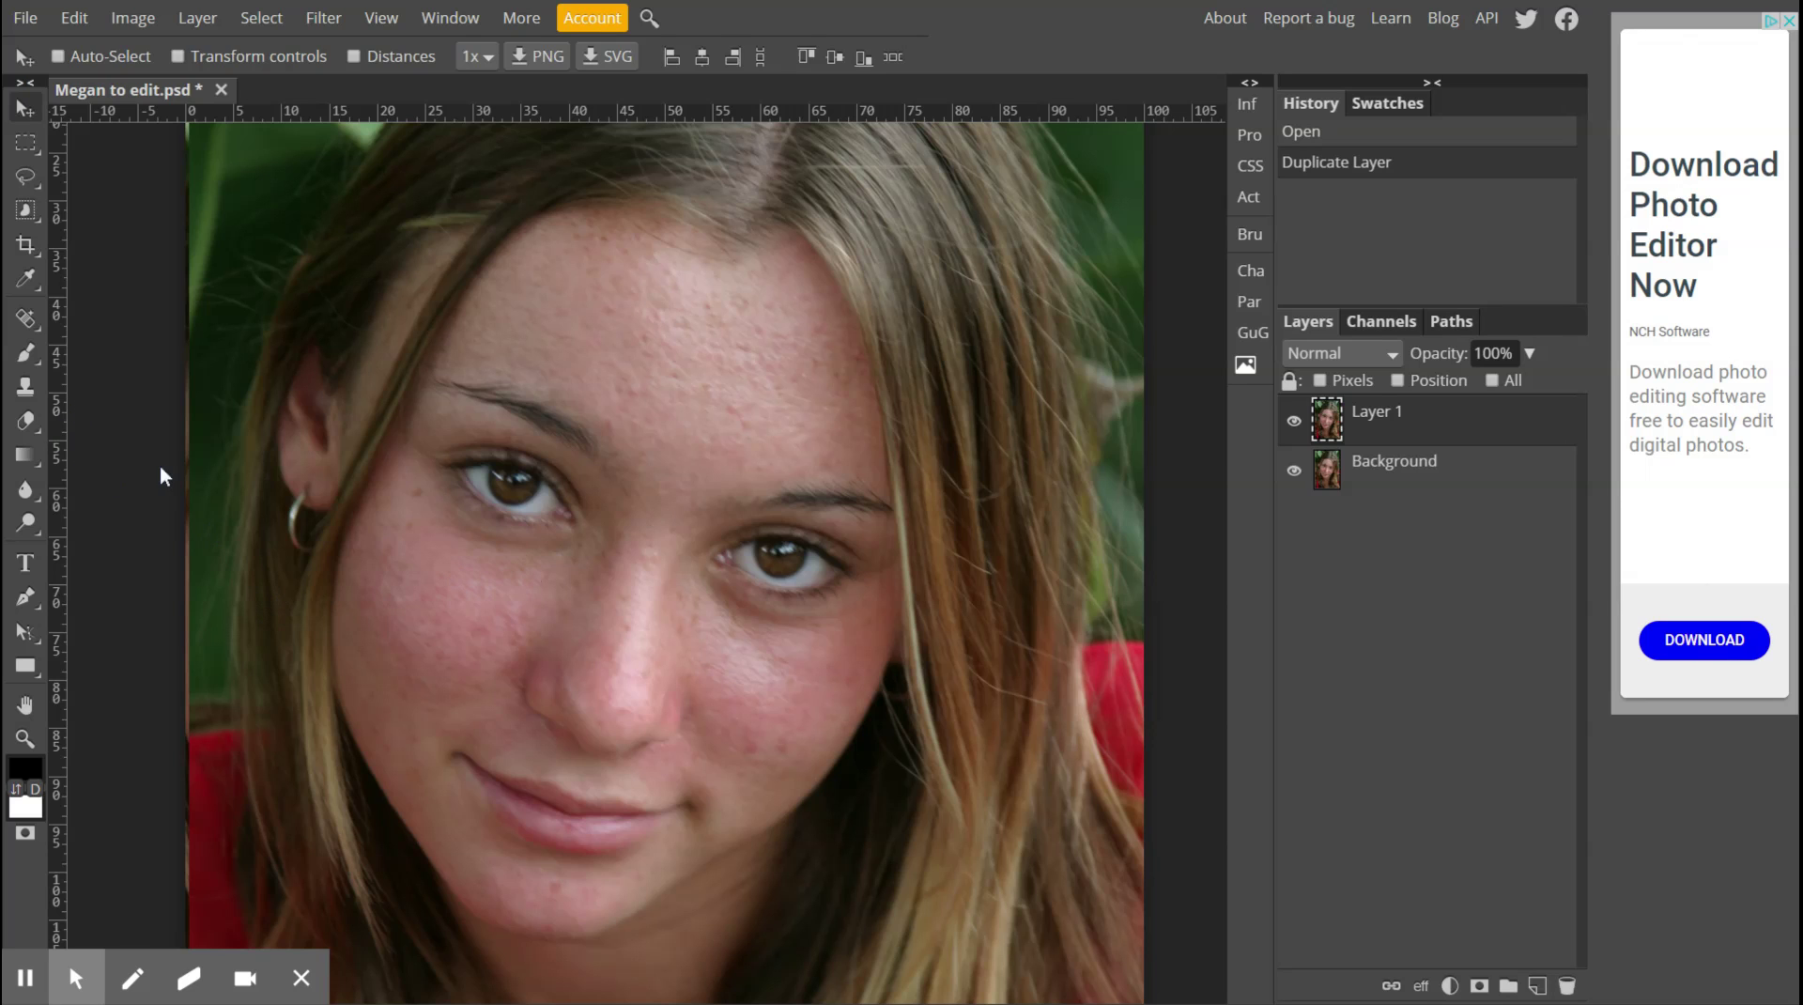
{"action": "right_click", "coordinate": [30, 324]}
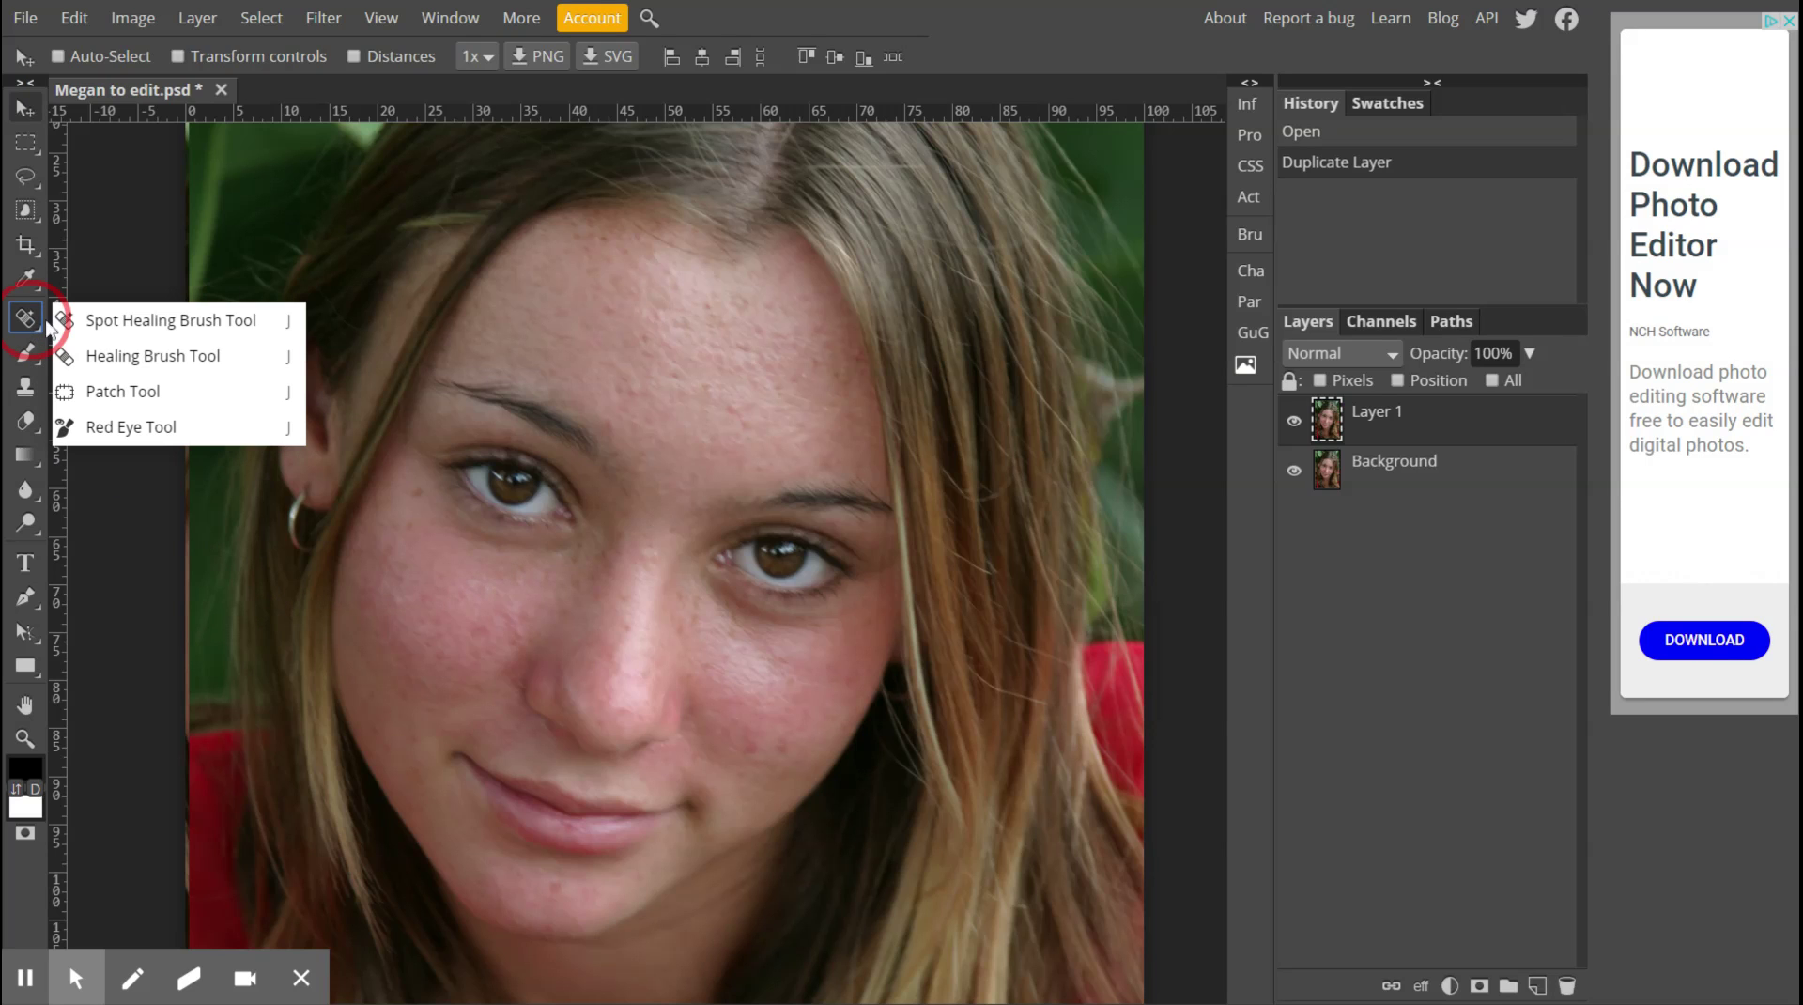
Choose the Spot Healing Brush Tool from the healing tool group.
{"action": "left_click", "coordinate": [150, 324]}
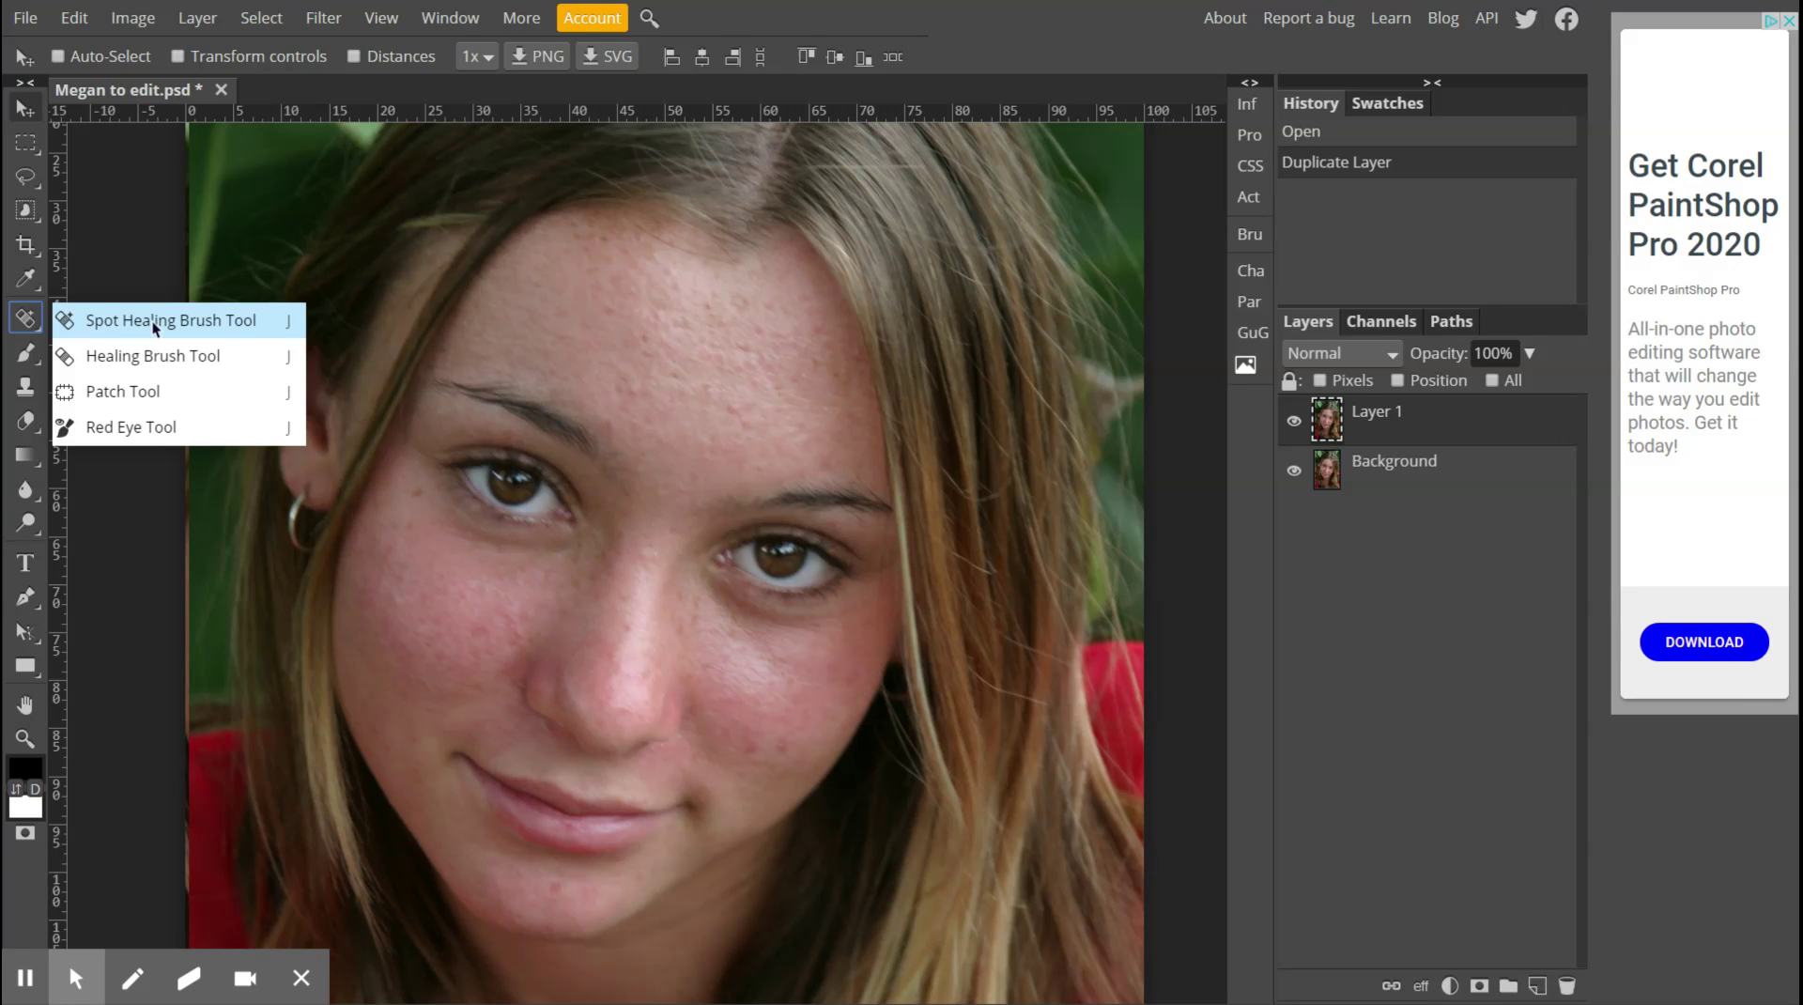
{"action": "left_click", "coordinate": [153, 321]}
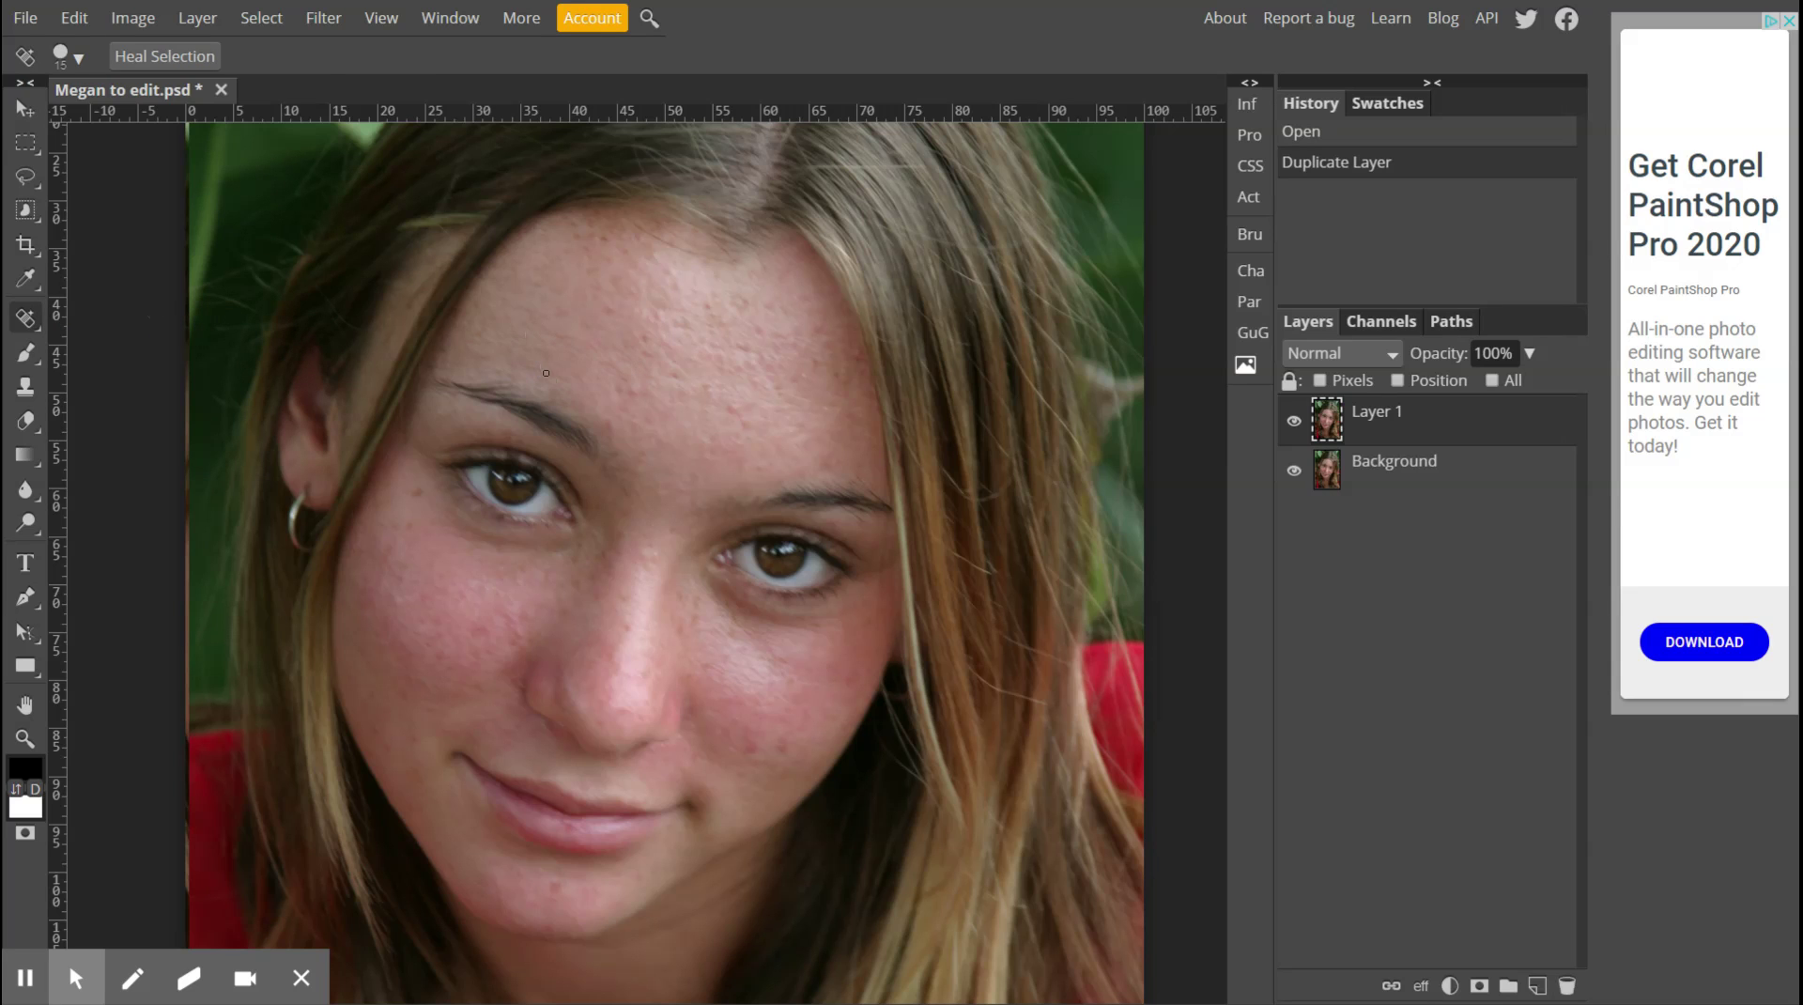
Enlarge the healing brush and heal the twelve blemishes across the forehead and between the brows.
{"action": "key", "text": "bracketright"}
{"action": "key", "text": "bracketright"}
{"action": "key", "text": "bracketright"}
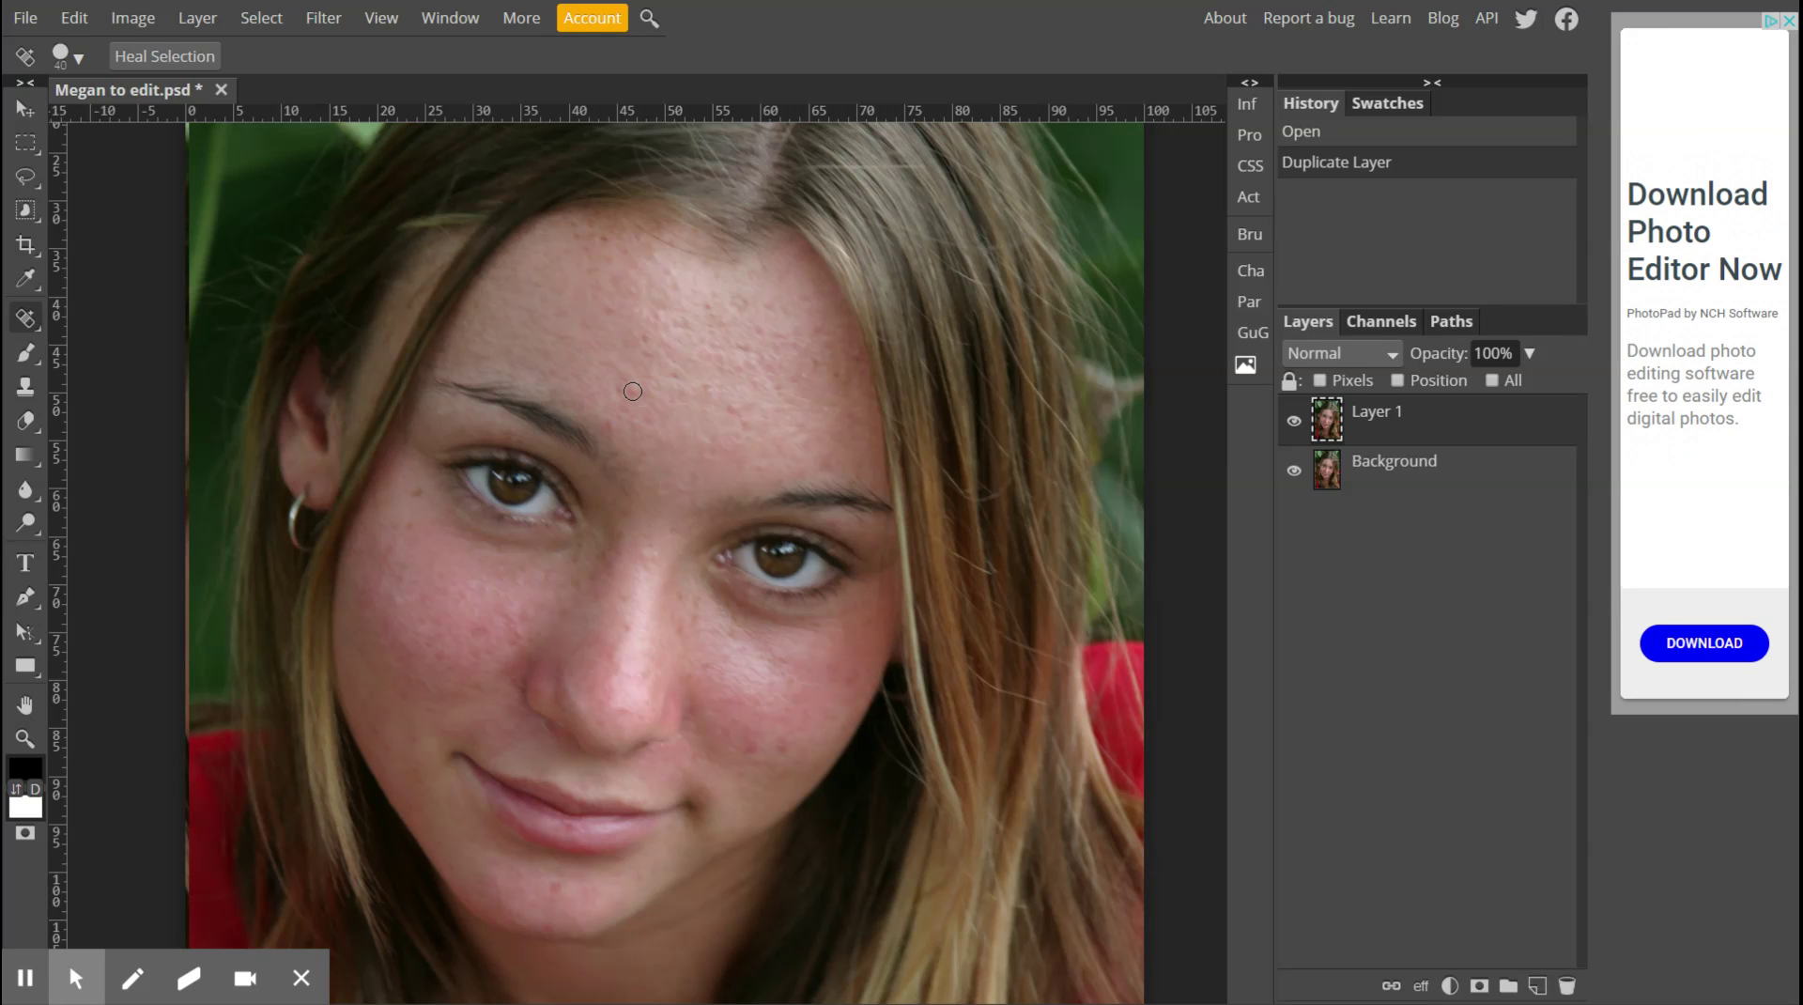
{"action": "left_click", "coordinate": [632, 391]}
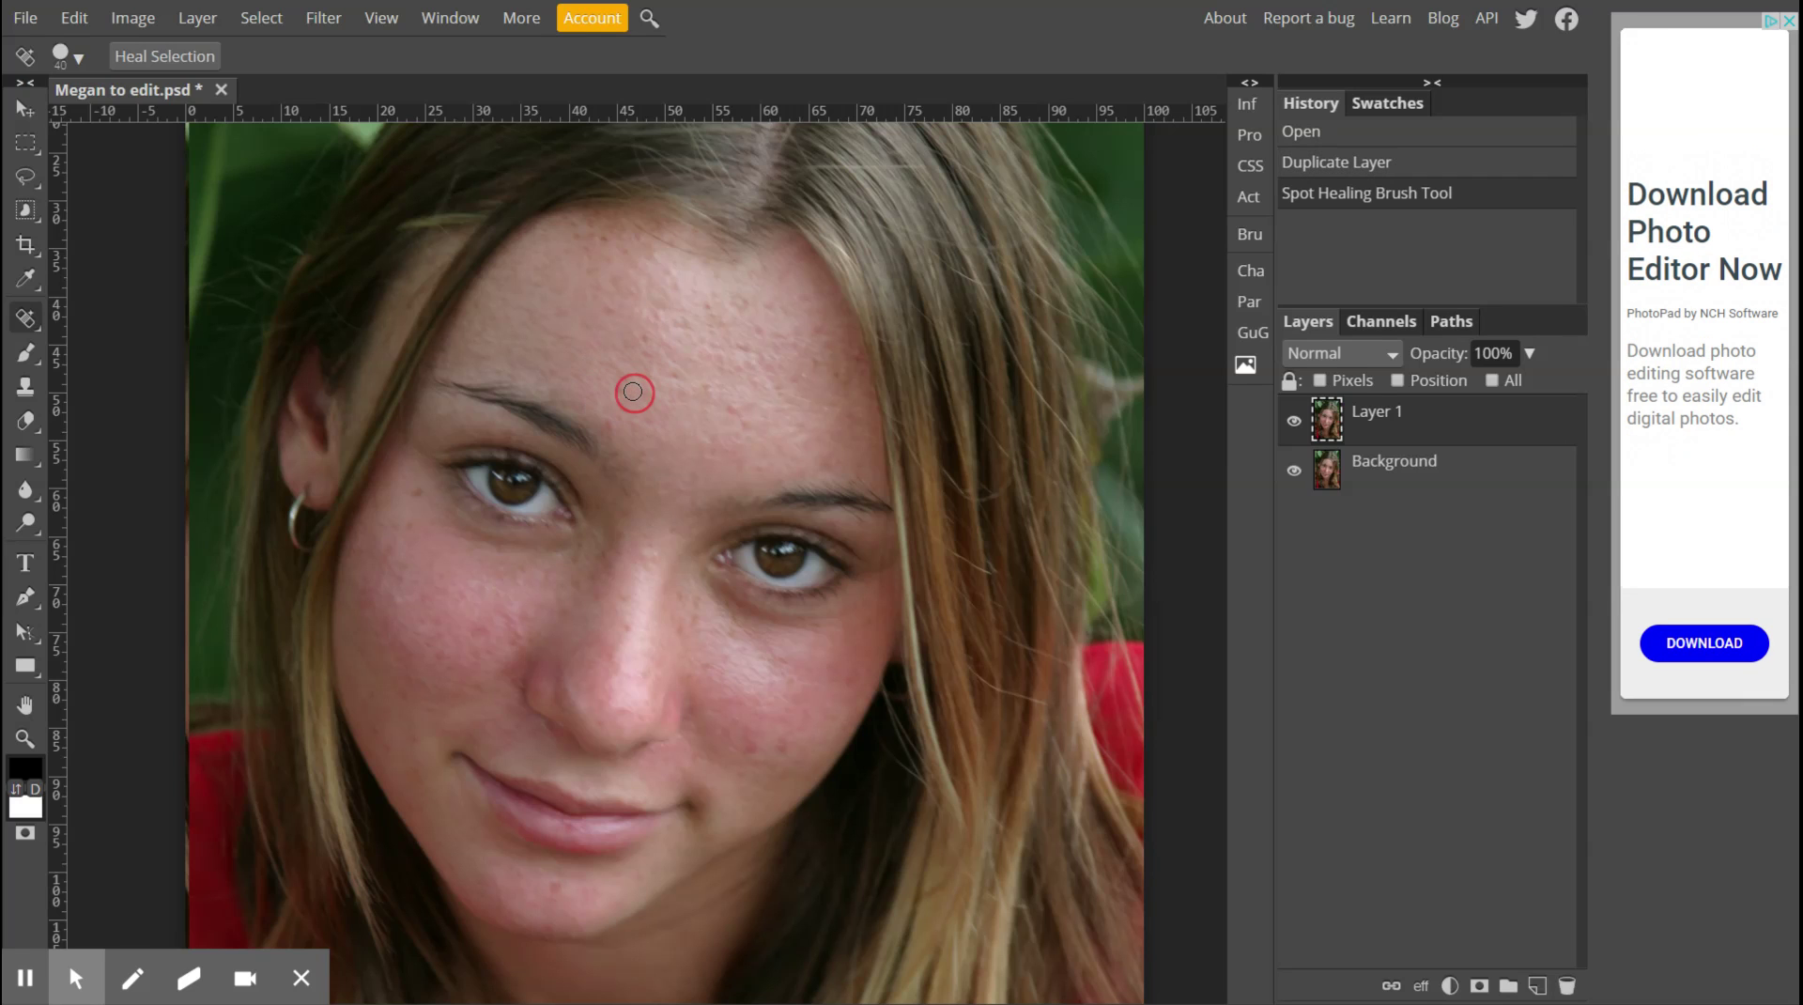
{"action": "left_click", "coordinate": [732, 410]}
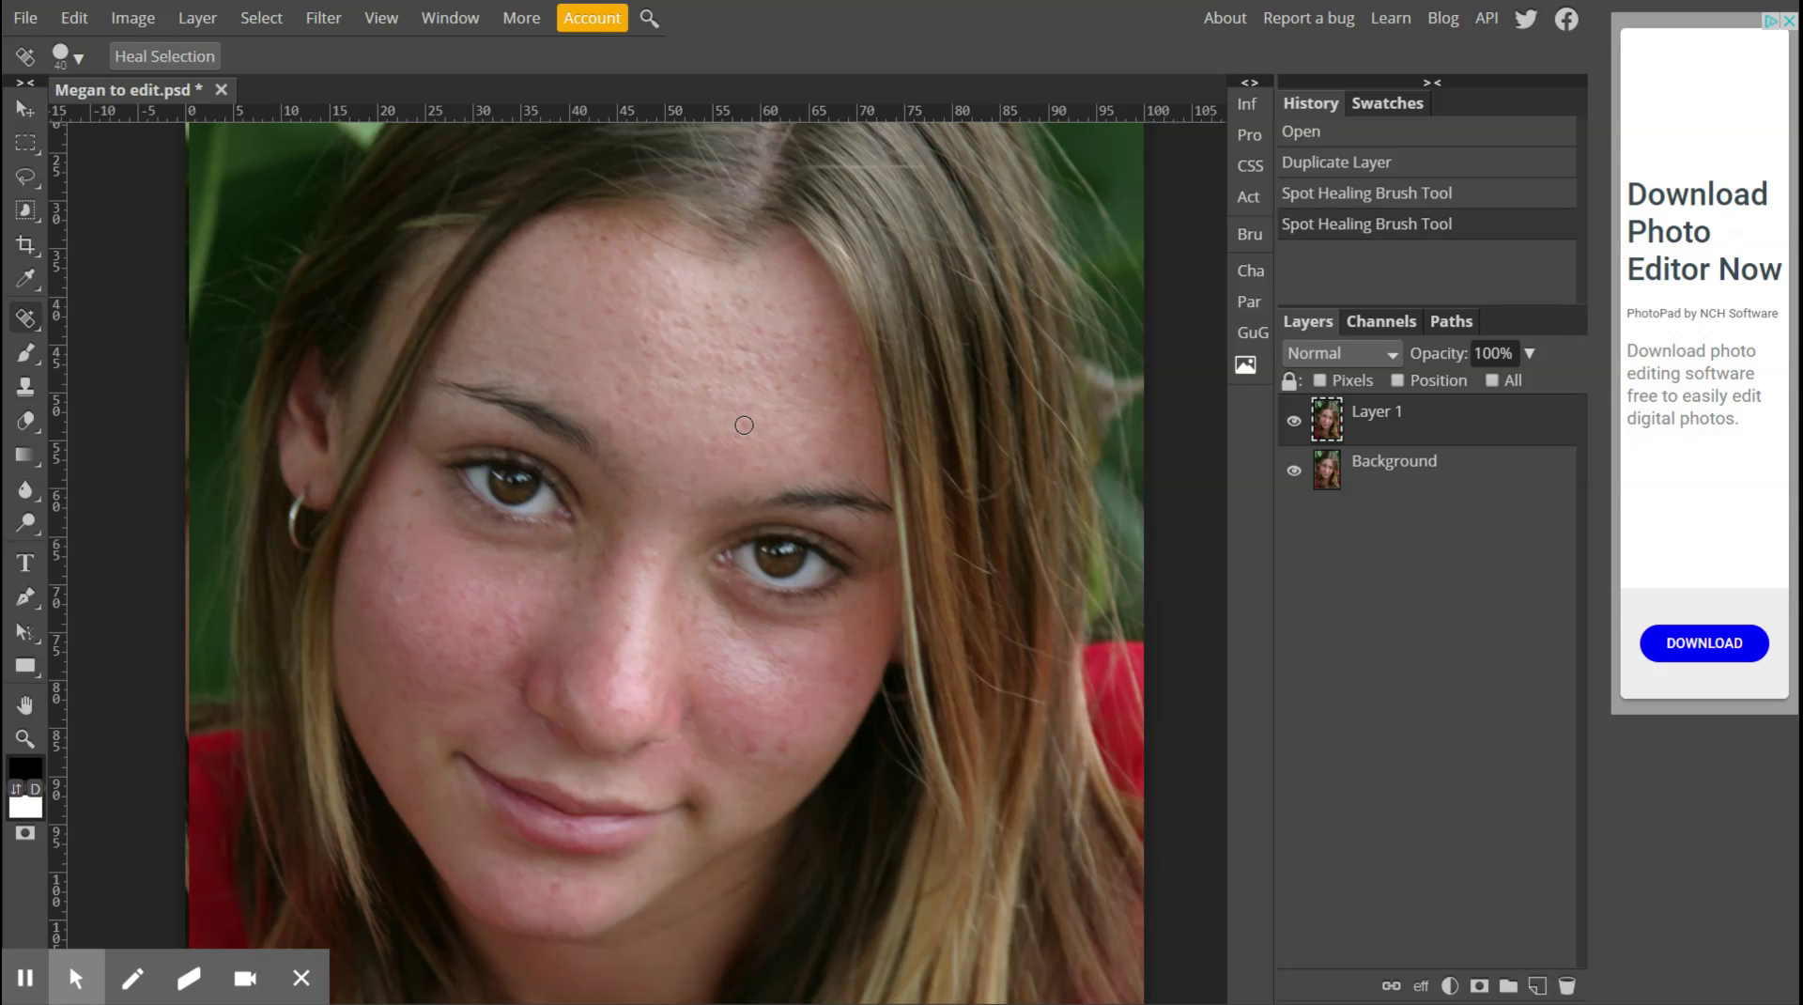
{"action": "left_click", "coordinate": [744, 425]}
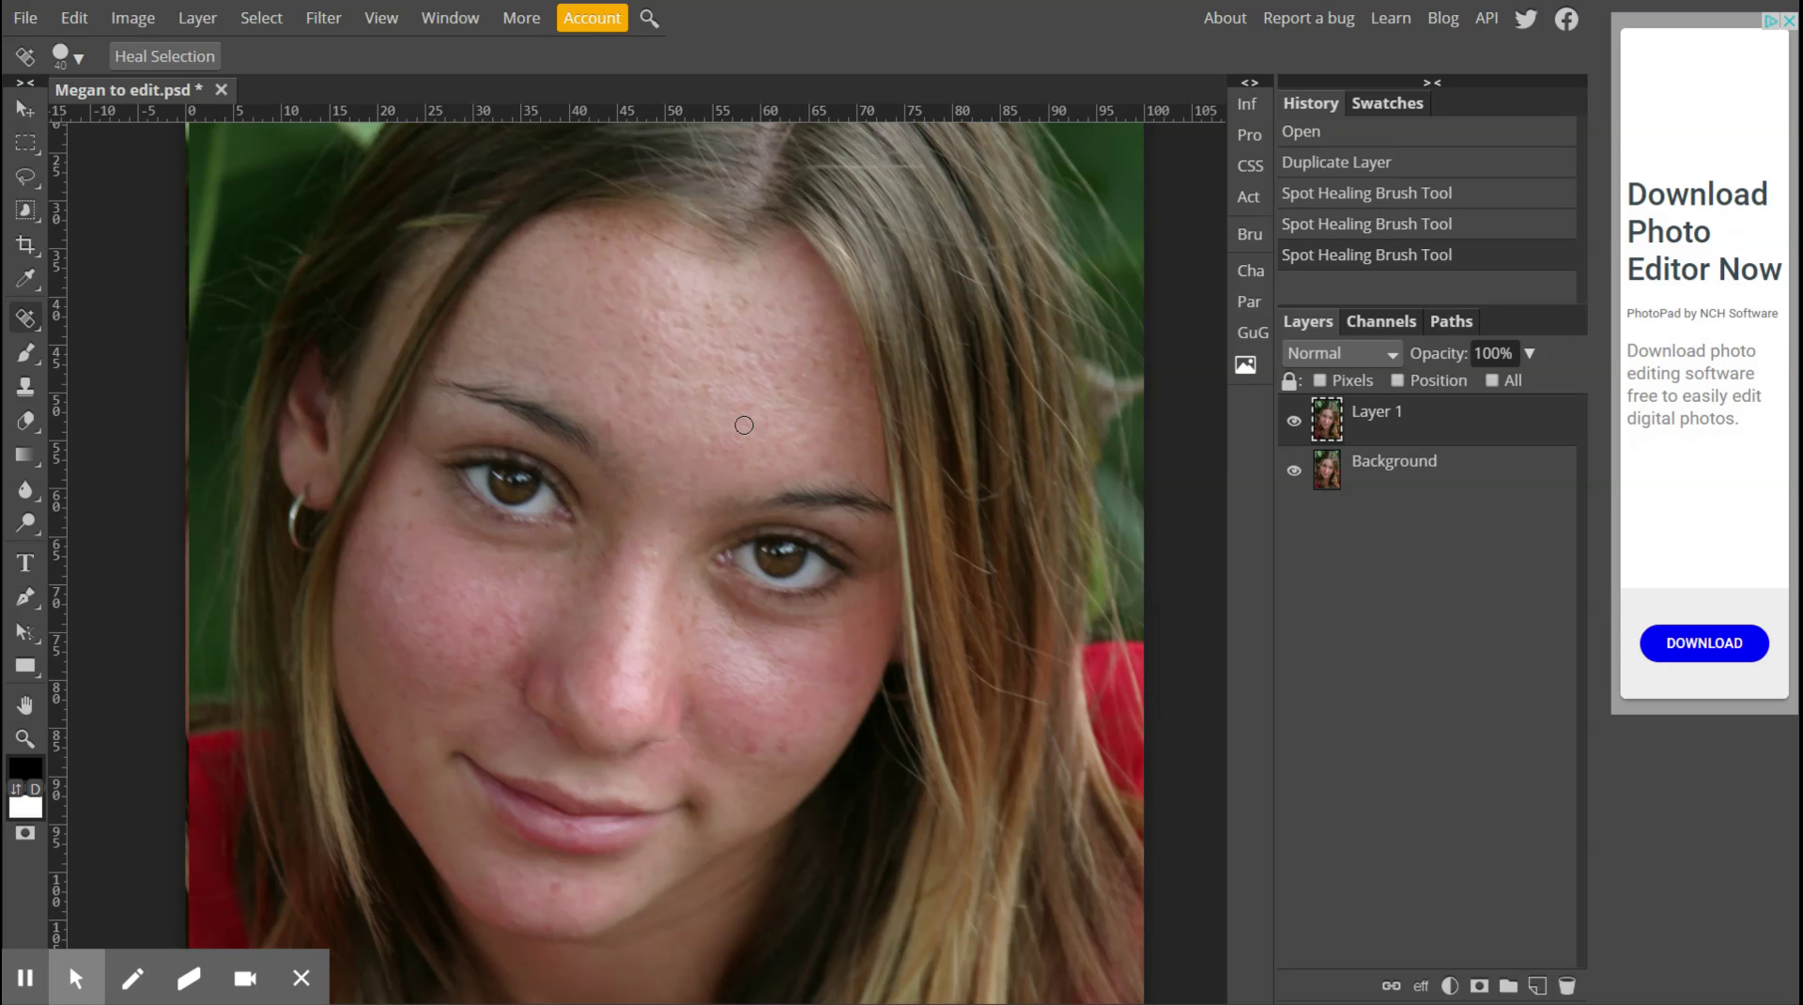
{"action": "left_click", "coordinate": [823, 463]}
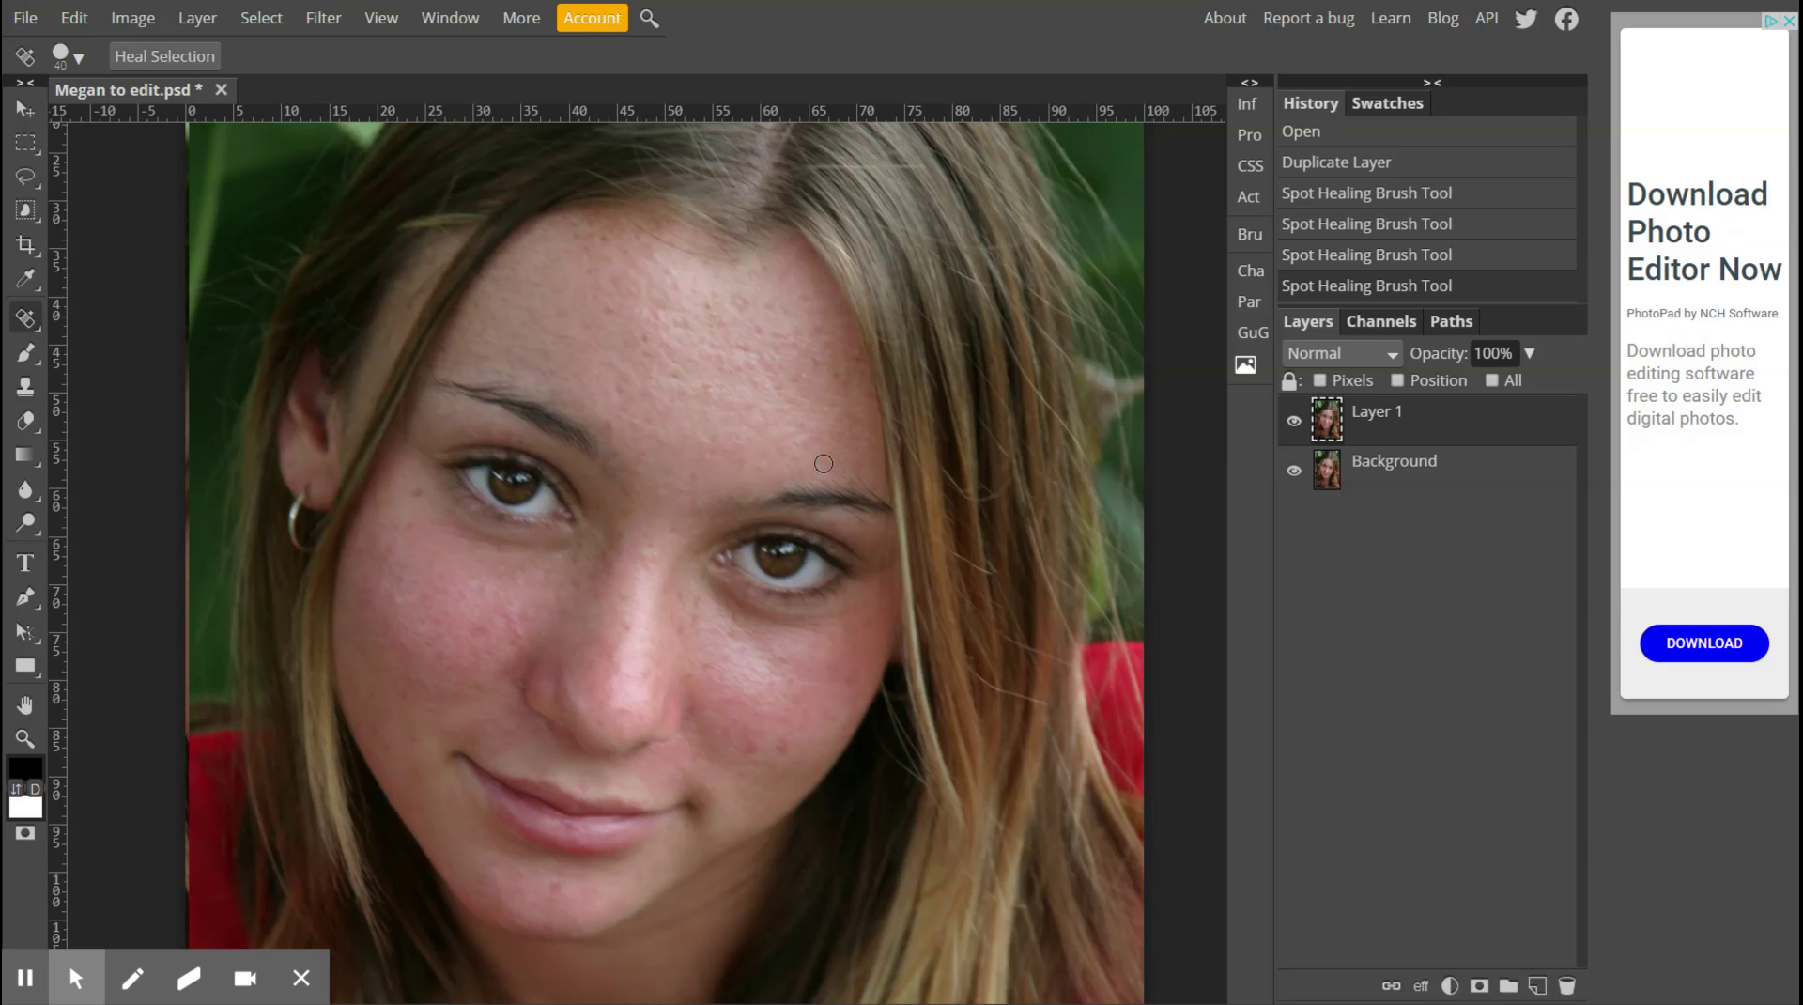
{"action": "left_click", "coordinate": [746, 466]}
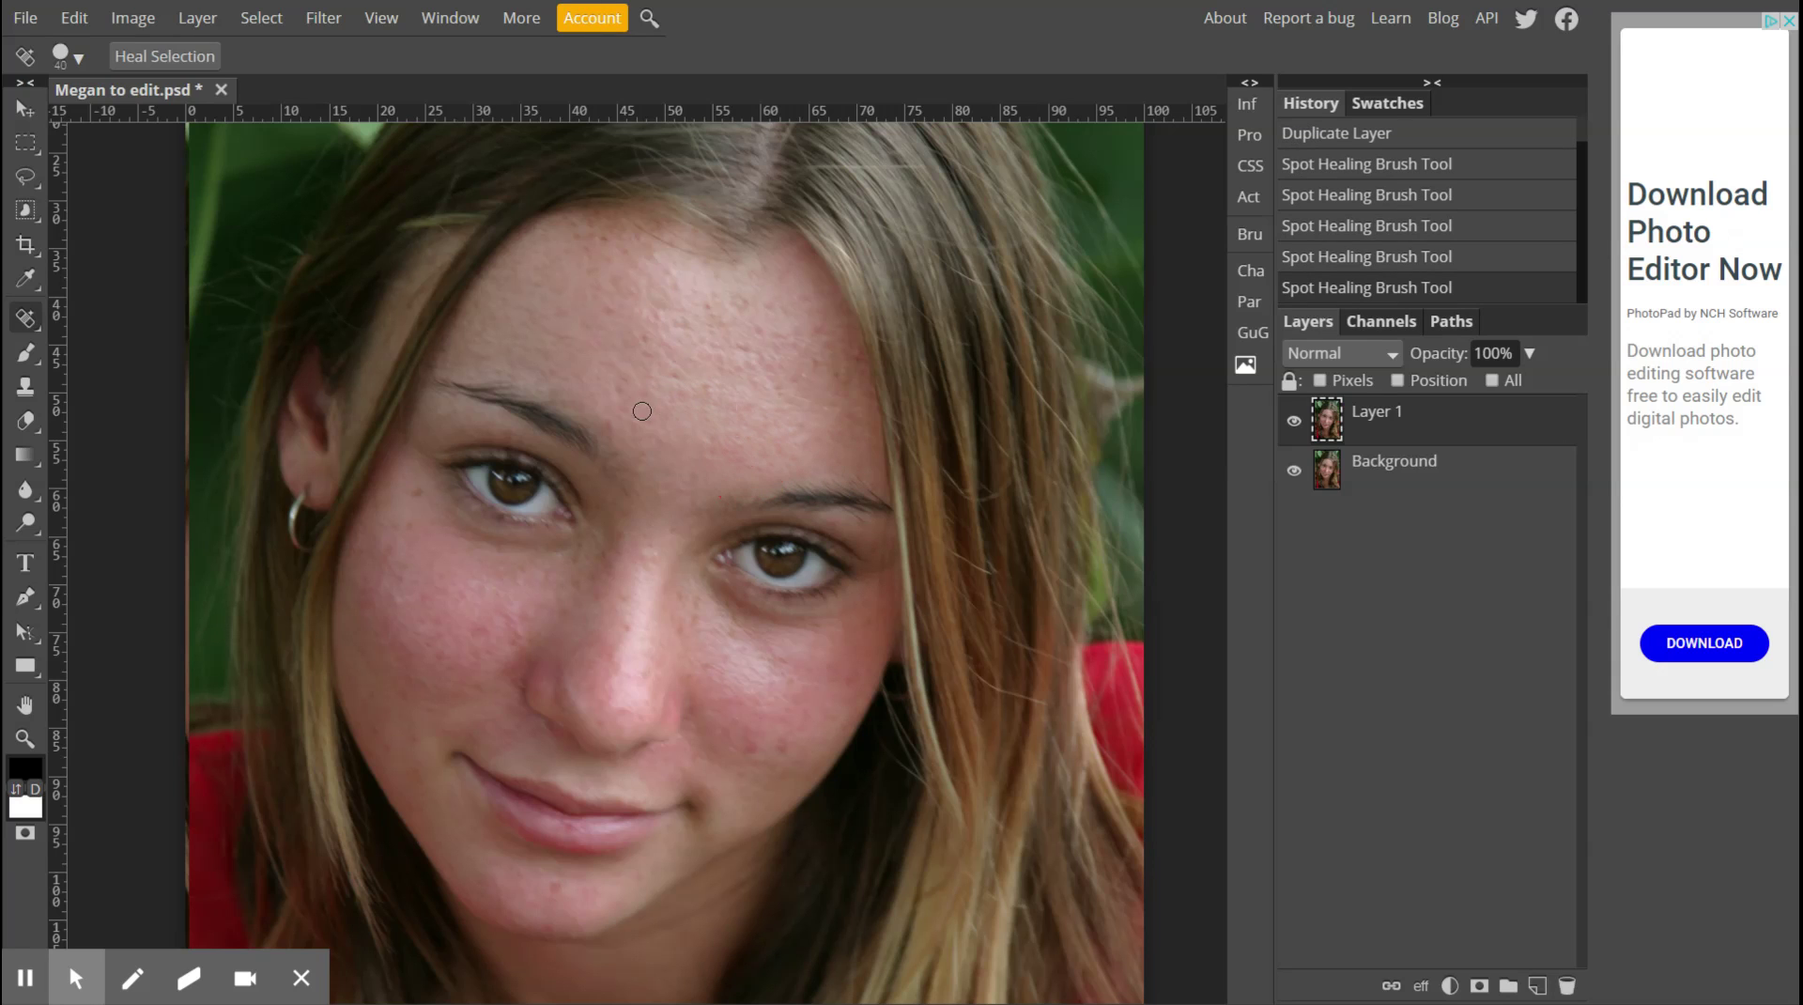
{"action": "left_click", "coordinate": [608, 424]}
{"action": "left_click", "coordinate": [648, 419]}
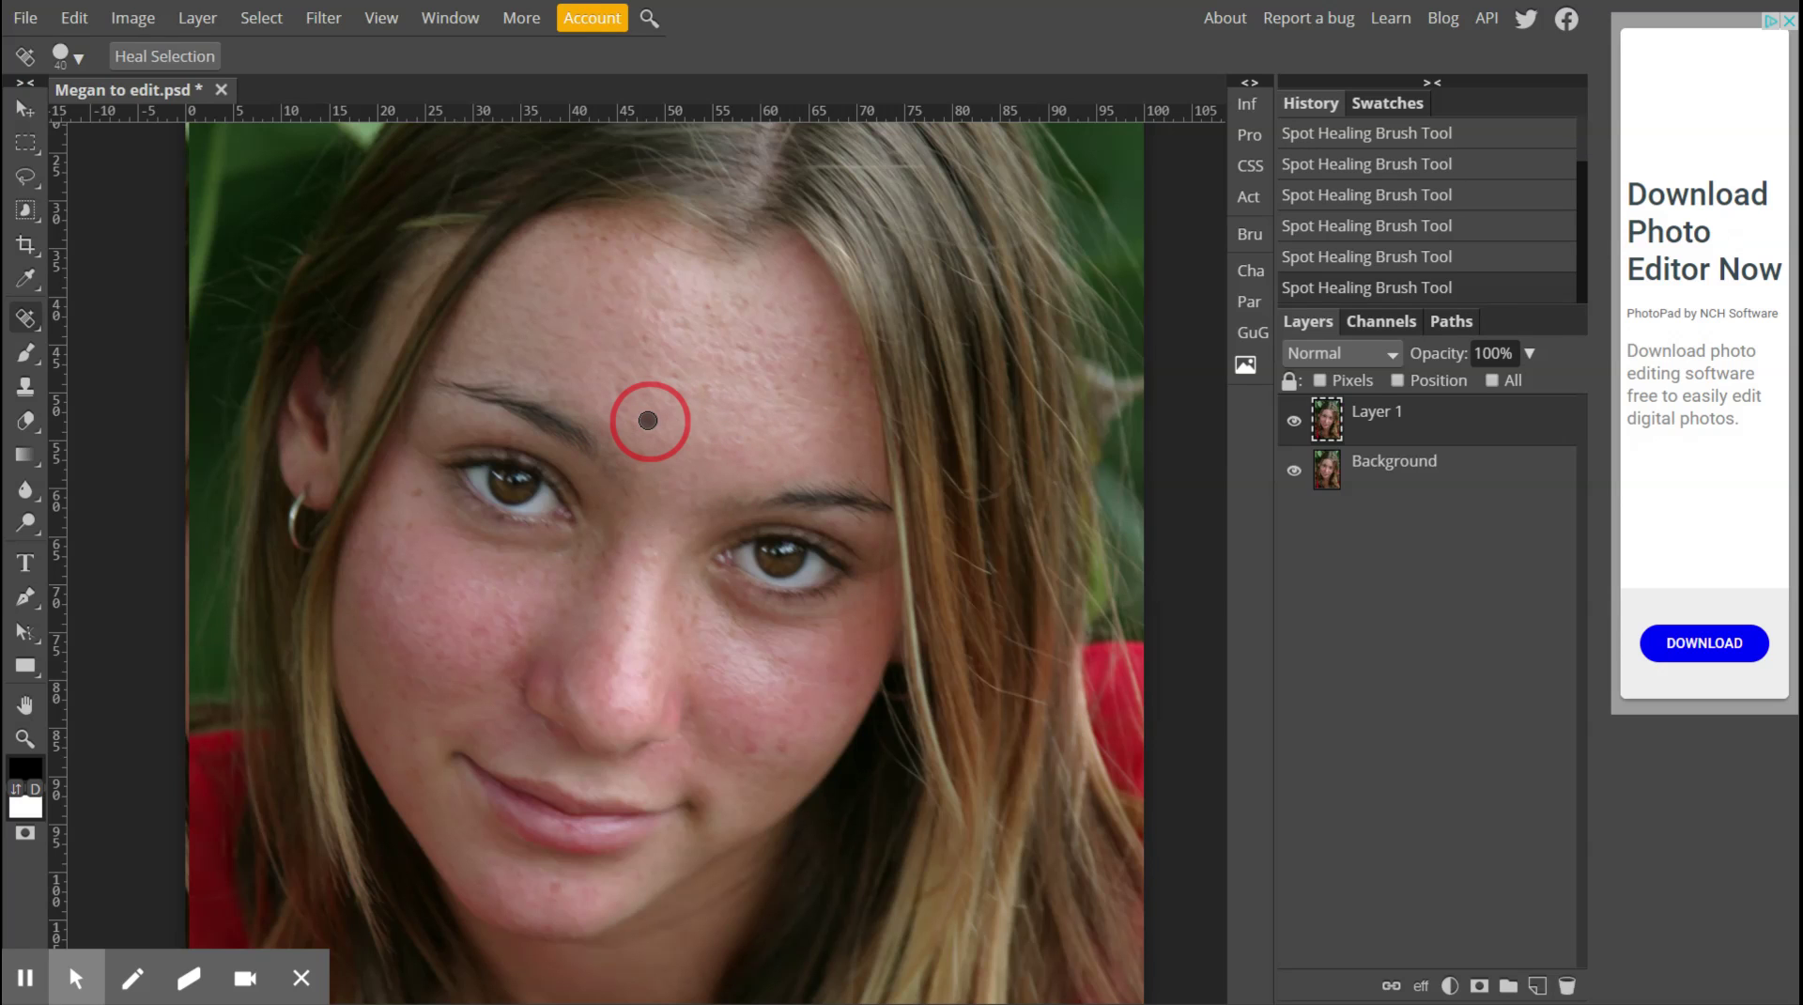
{"action": "left_click", "coordinate": [619, 386]}
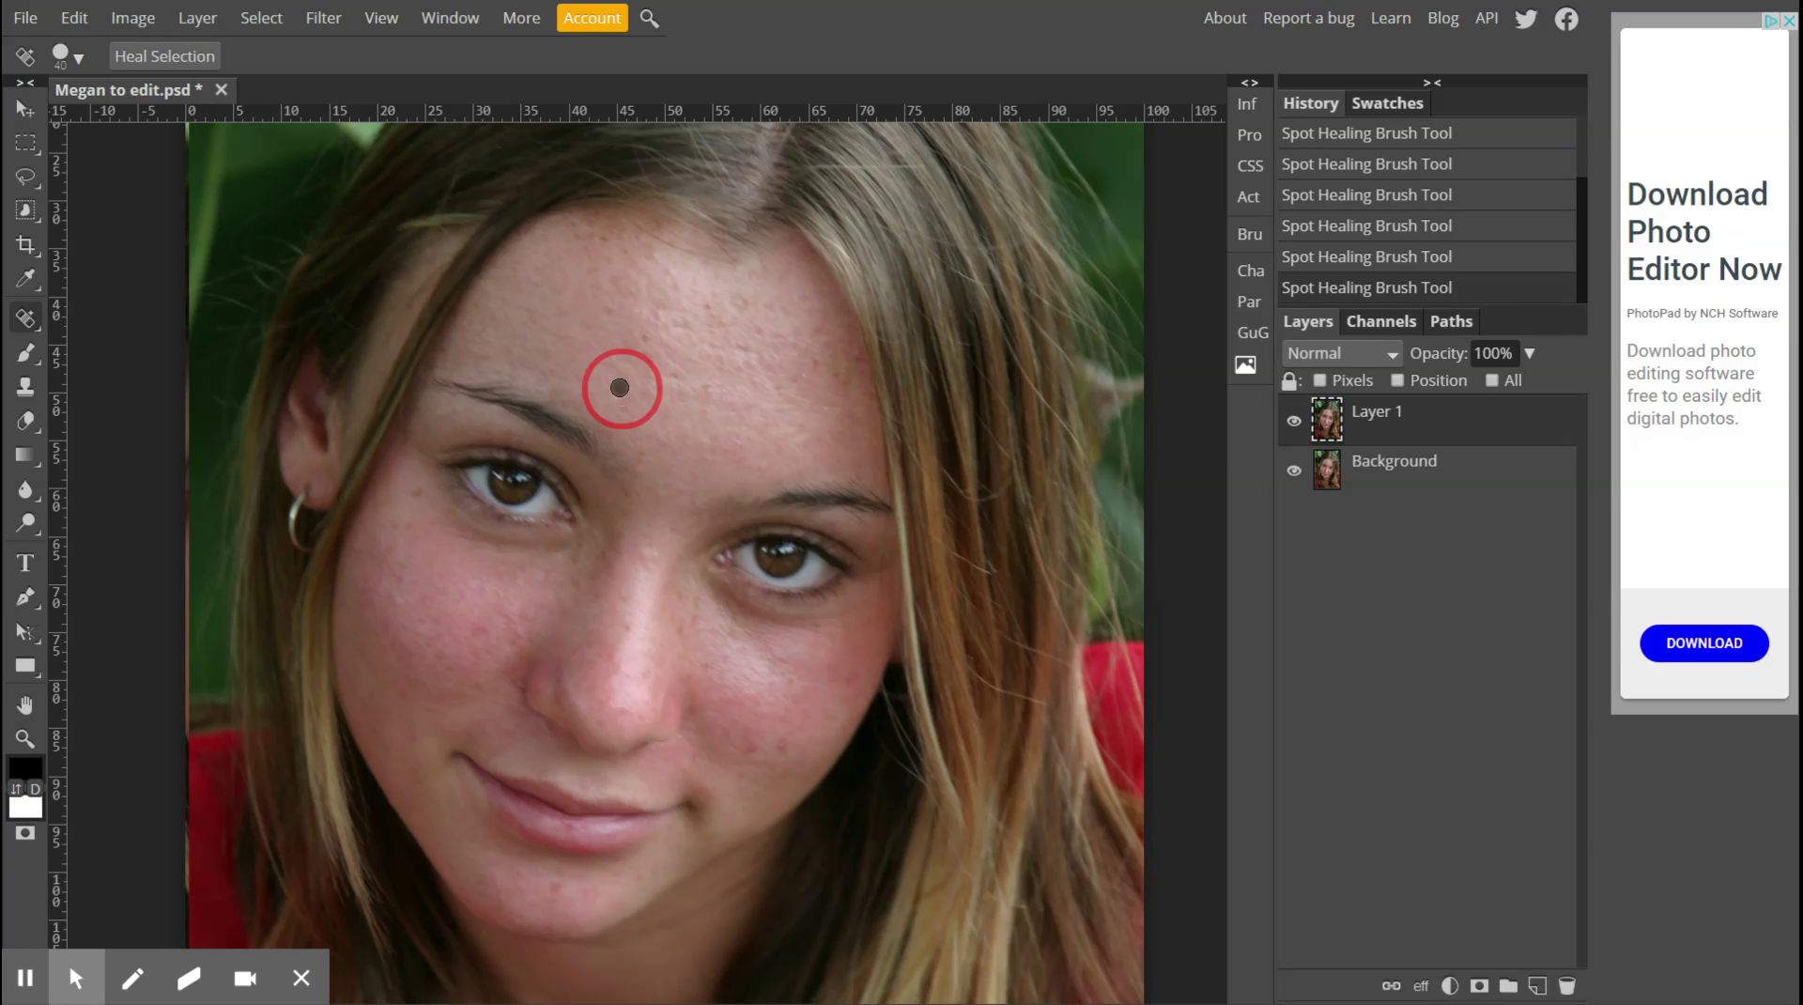
{"action": "left_click", "coordinate": [657, 319]}
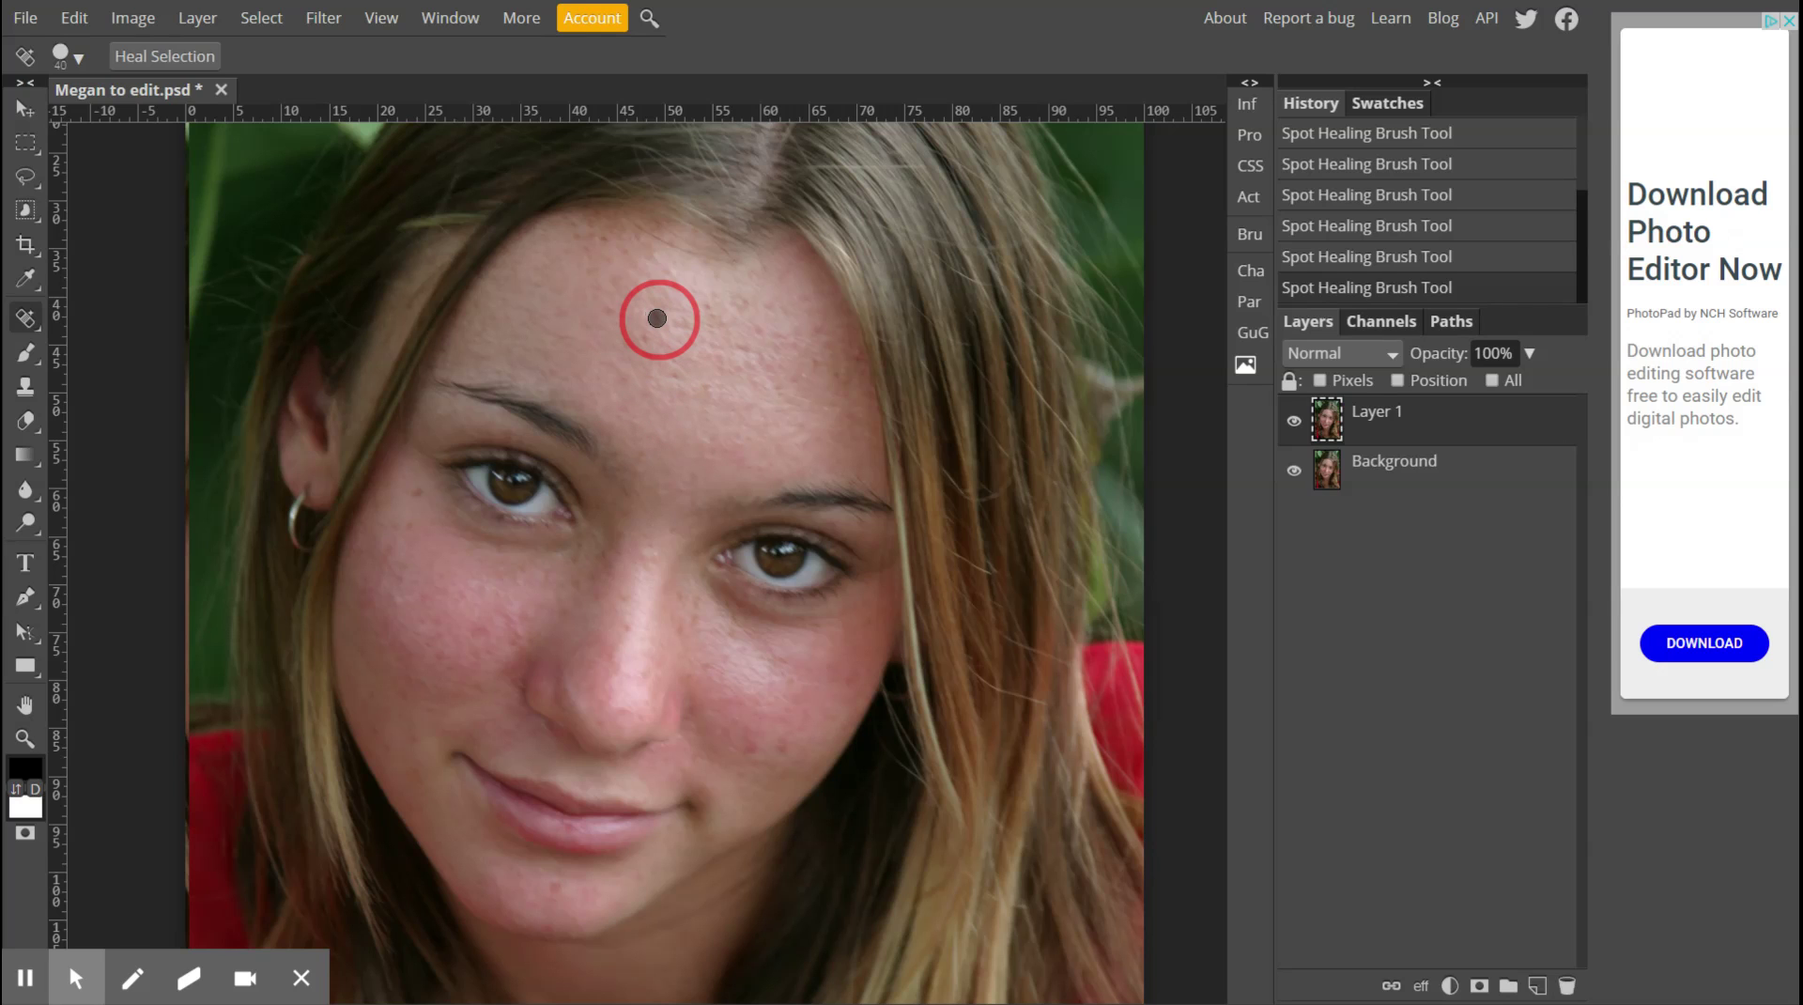
{"action": "left_click", "coordinate": [607, 312]}
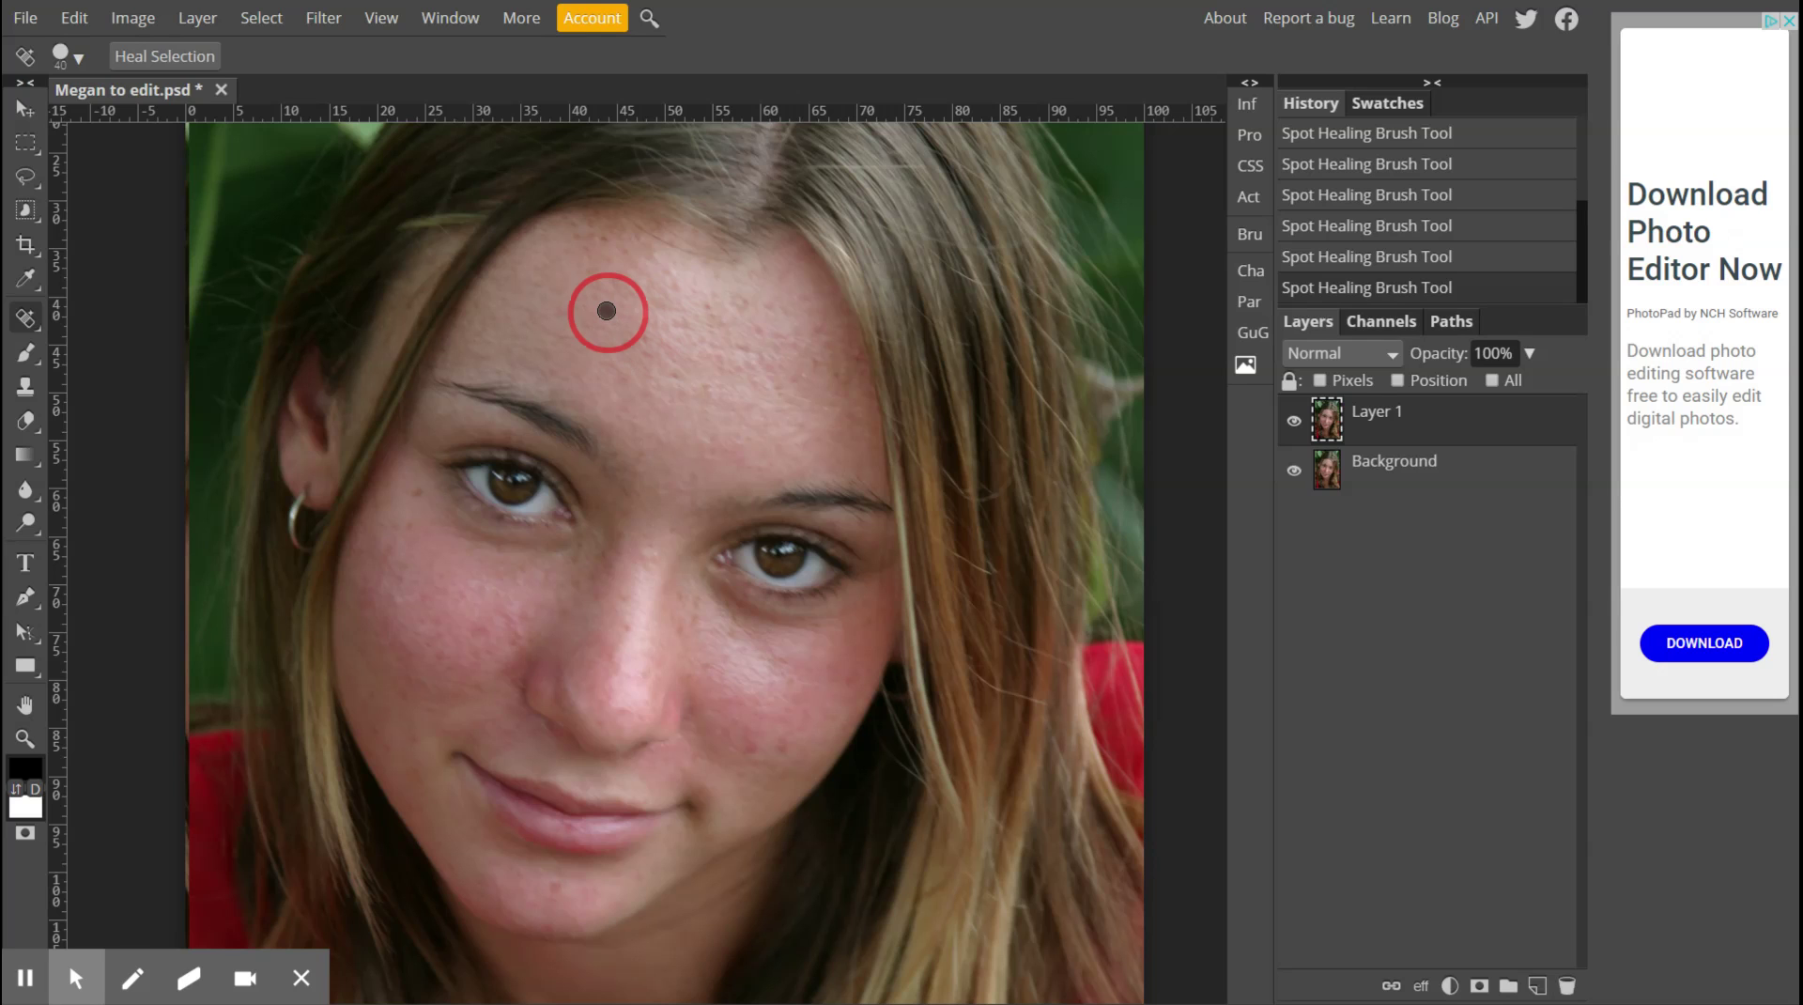
{"action": "left_click", "coordinate": [666, 271]}
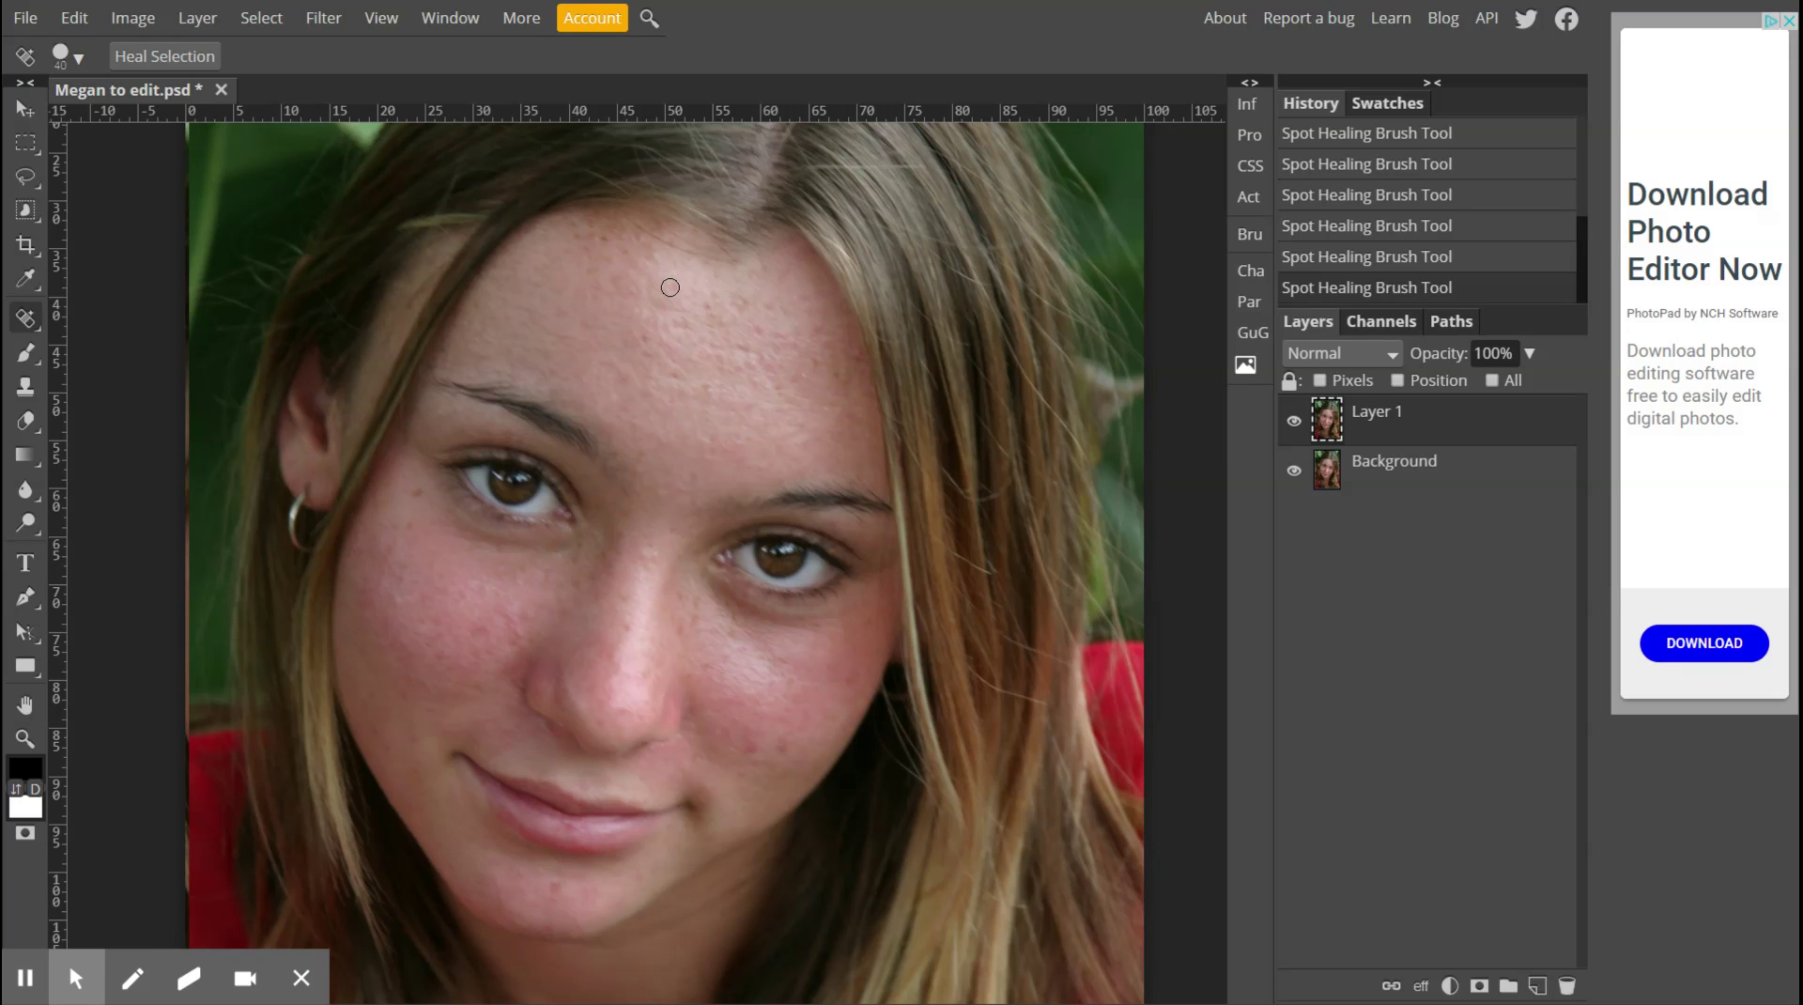
{"action": "left_click", "coordinate": [677, 287]}
Heal the cheek blemishes and the chin spot, raising the brush size to 60.
{"action": "left_click", "coordinate": [784, 752]}
{"action": "key", "text": "bracketright"}
{"action": "key", "text": "bracketright"}
{"action": "left_click", "coordinate": [749, 751]}
{"action": "left_click", "coordinate": [558, 886]}
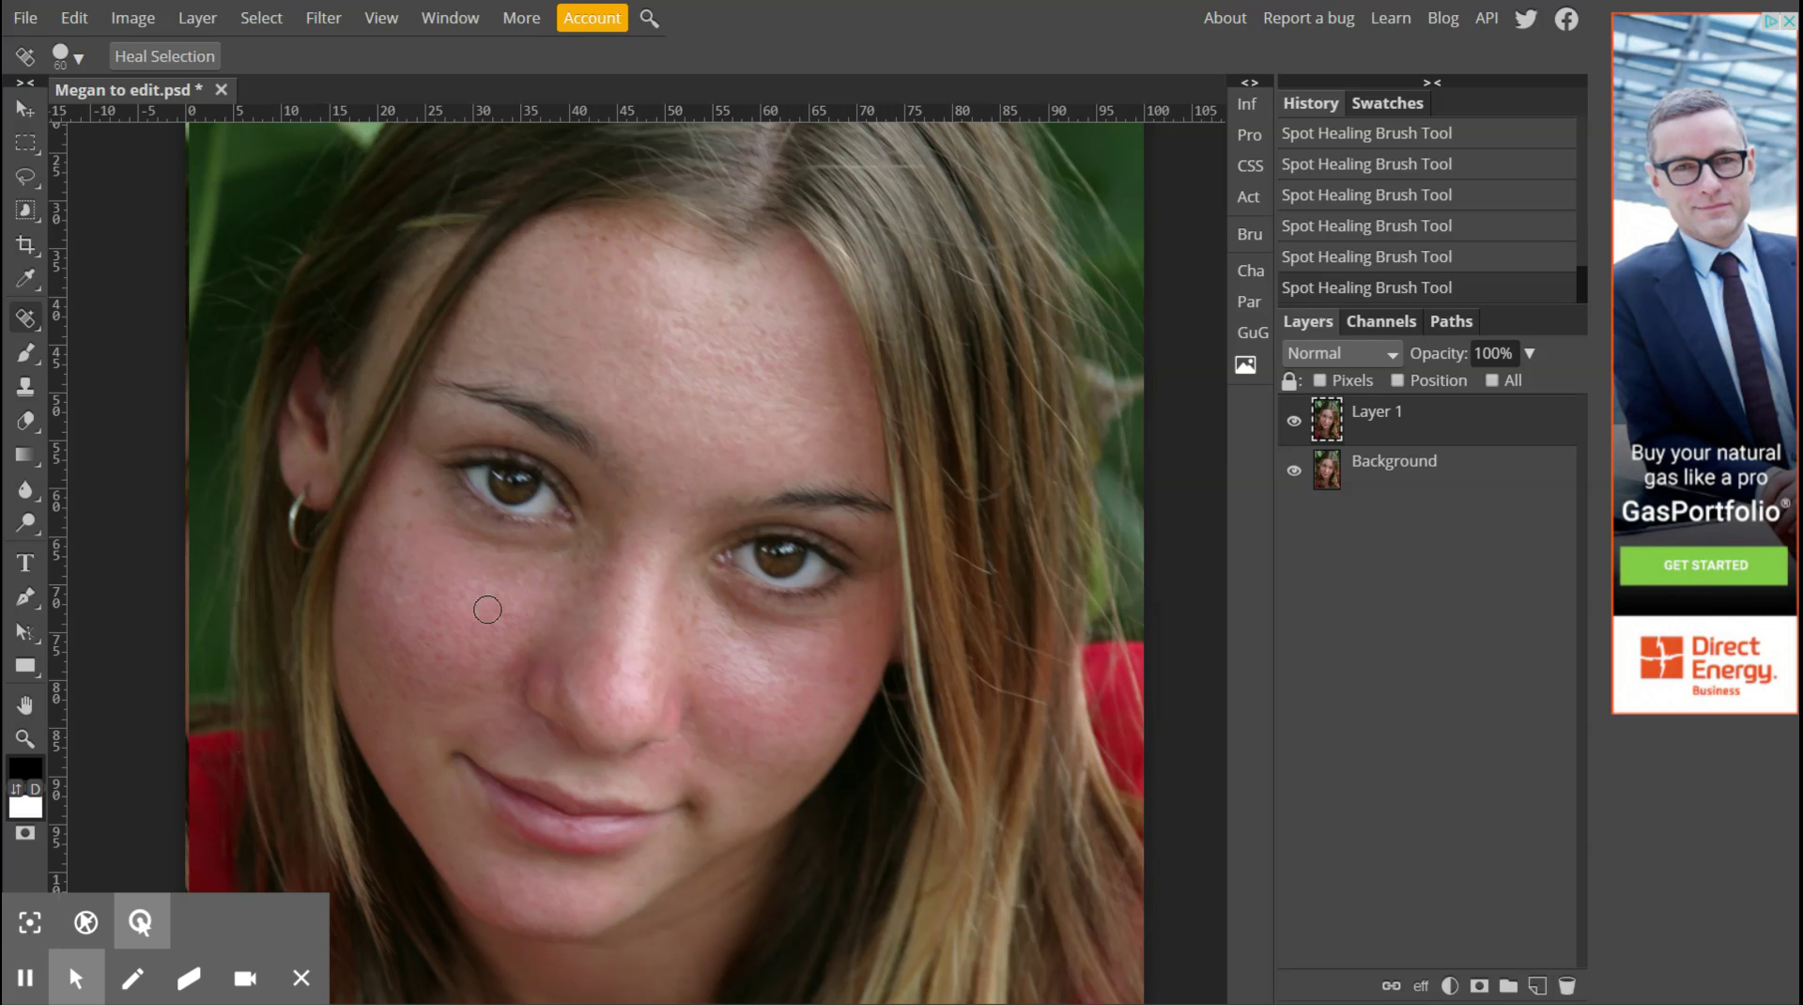
Heal the stray hairs between the eyebrows and along and above the right eyebrow.
{"action": "left_click", "coordinate": [626, 495]}
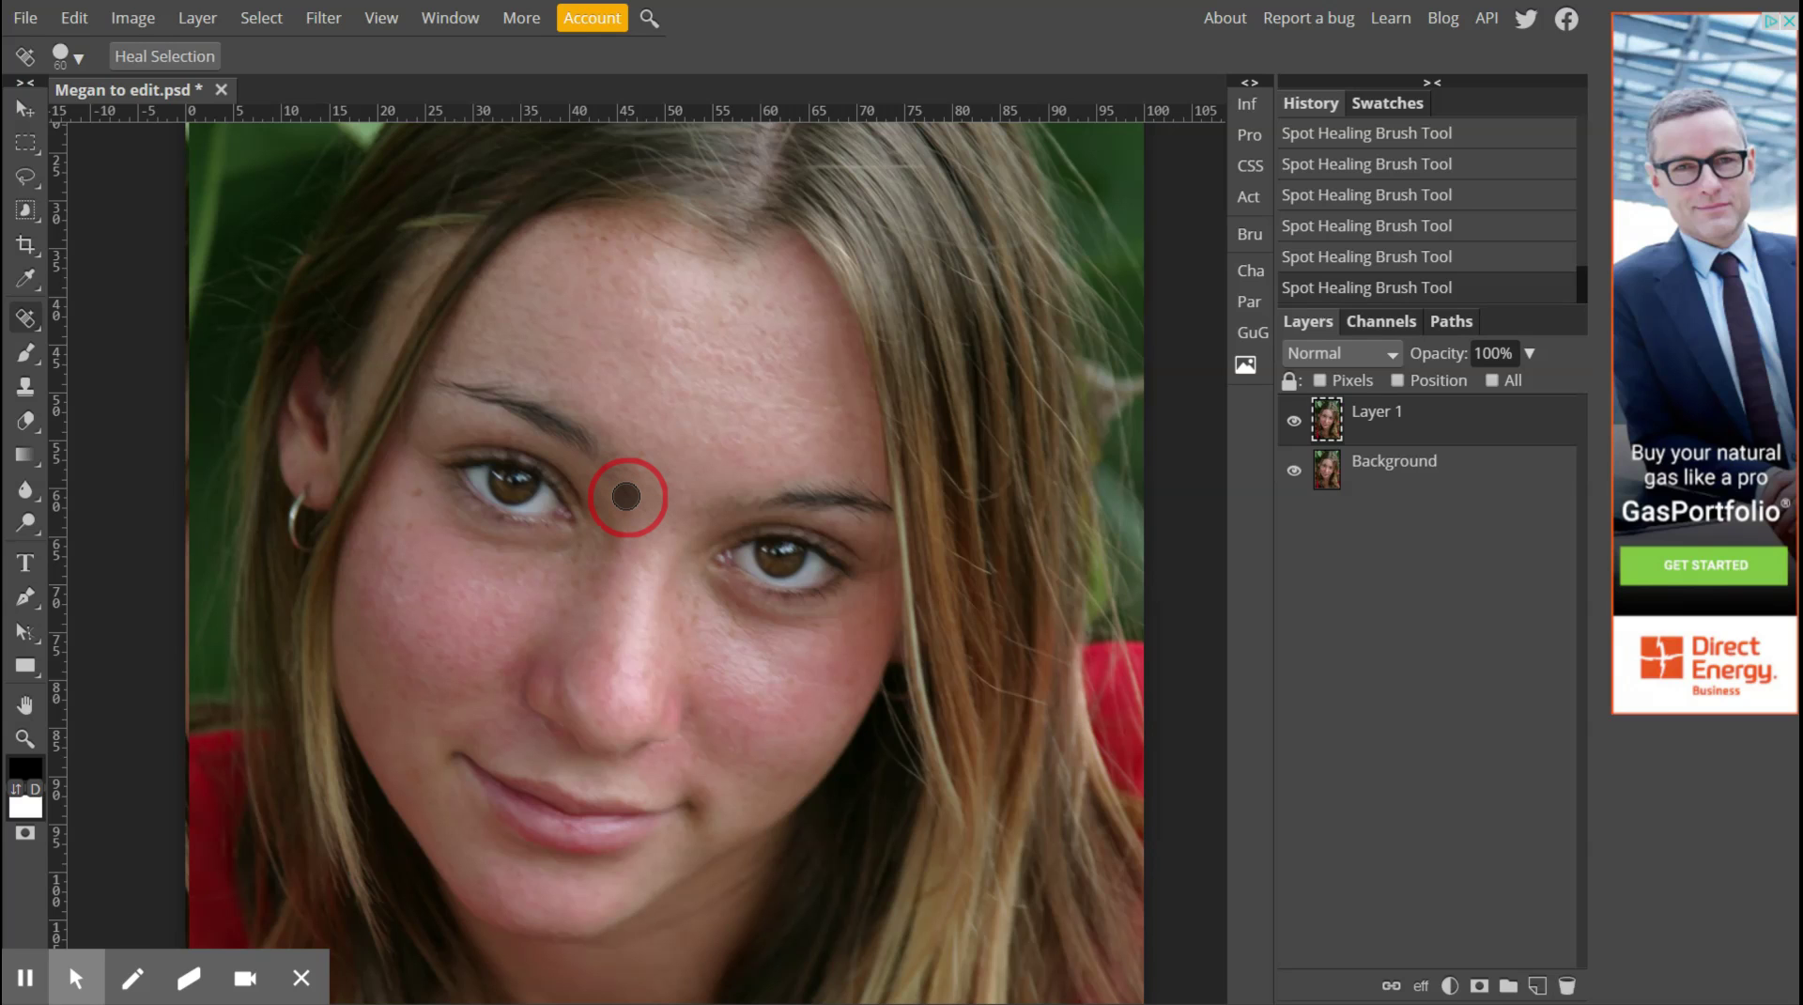
{"action": "left_click", "coordinate": [611, 473]}
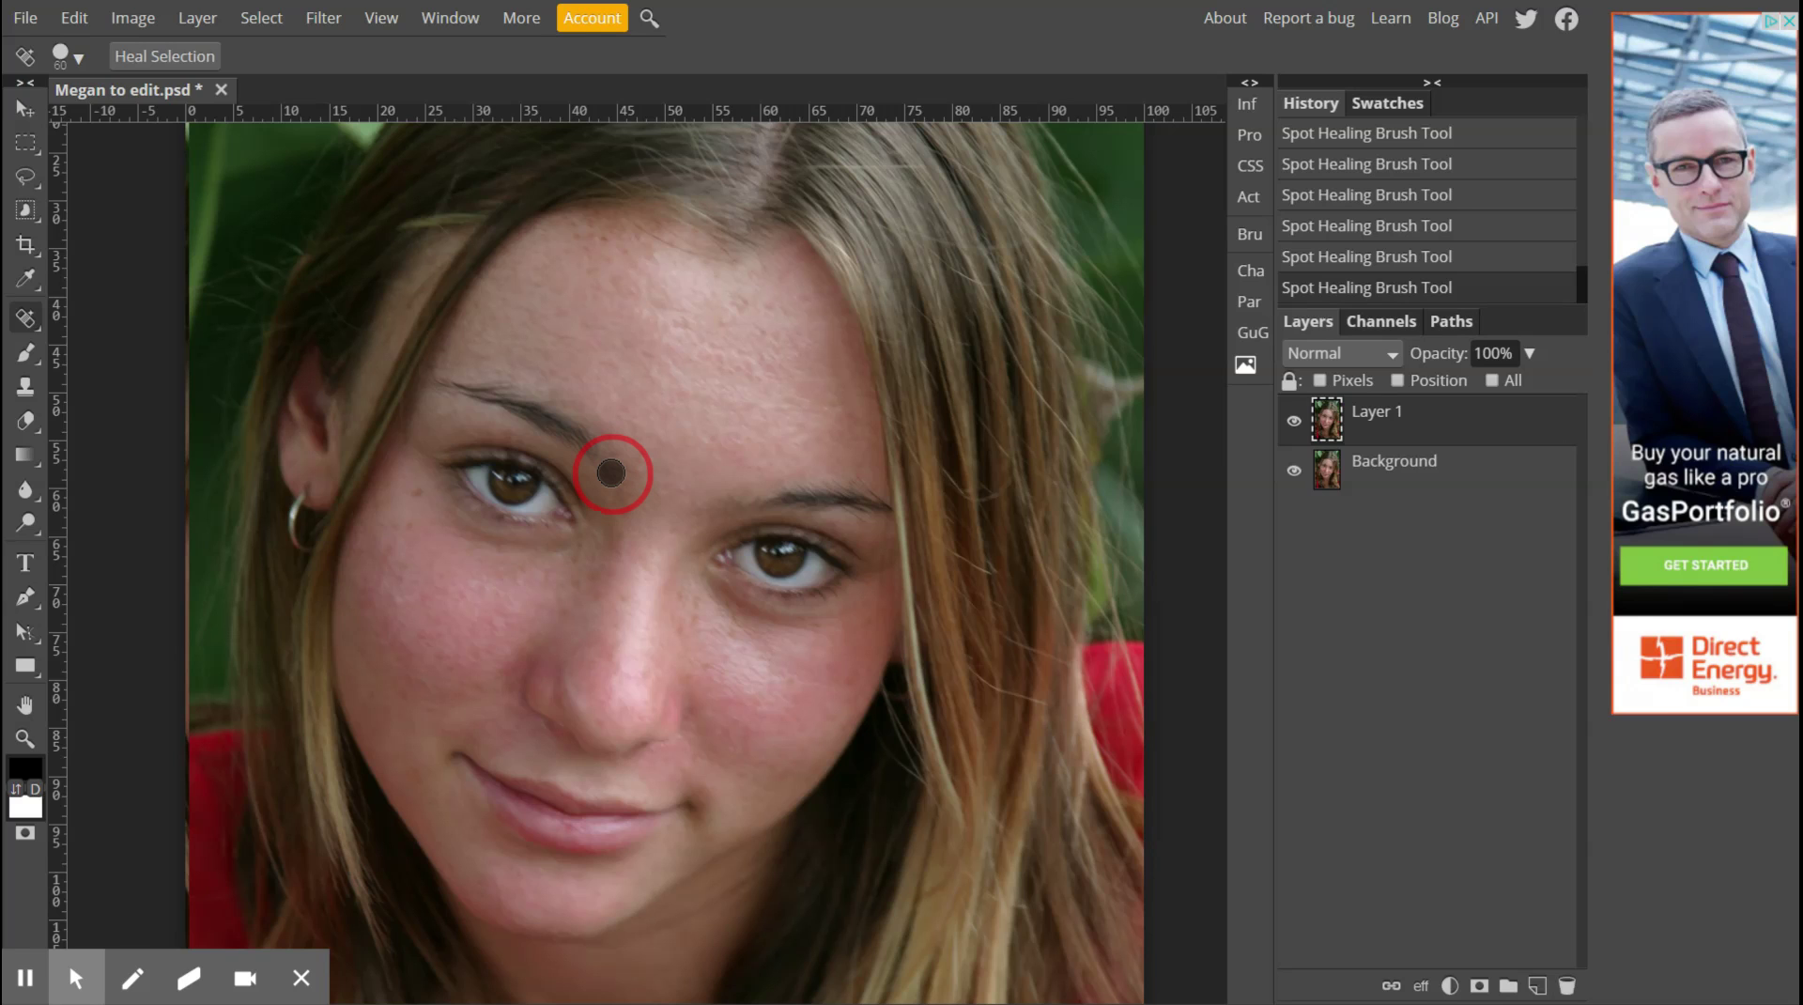
{"action": "left_click", "coordinate": [826, 442]}
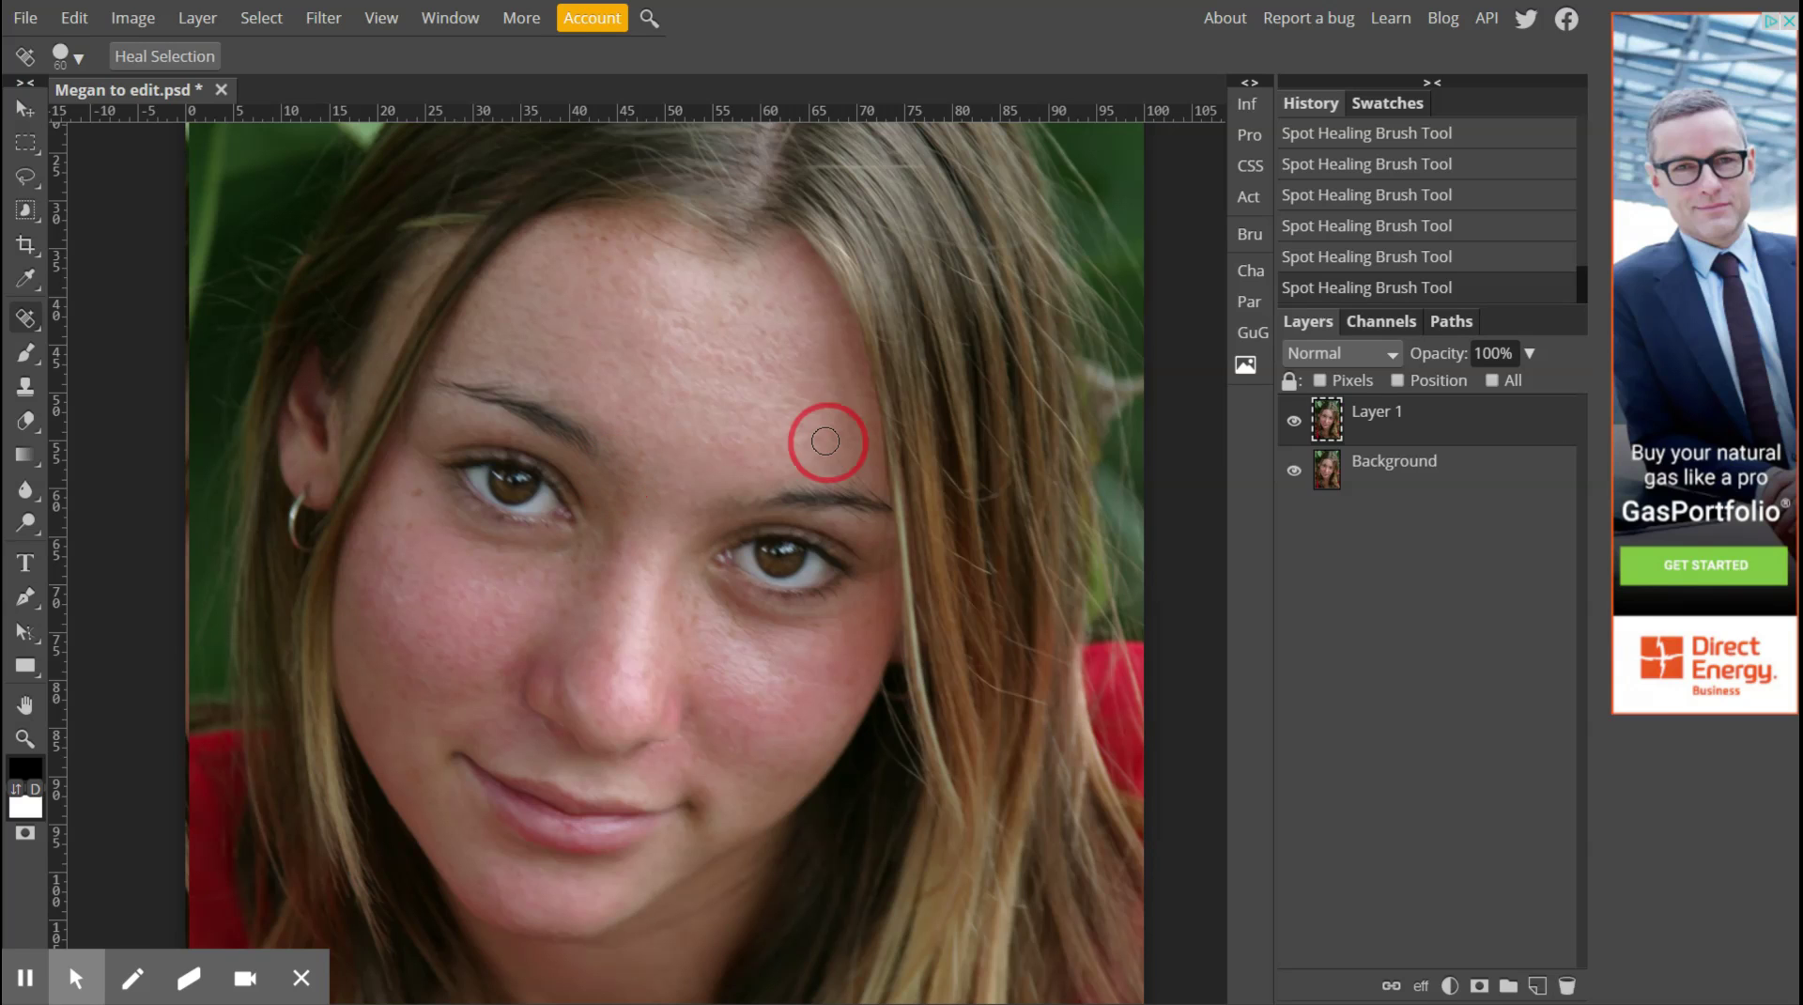
{"action": "left_click", "coordinate": [853, 523]}
{"action": "left_click", "coordinate": [859, 478]}
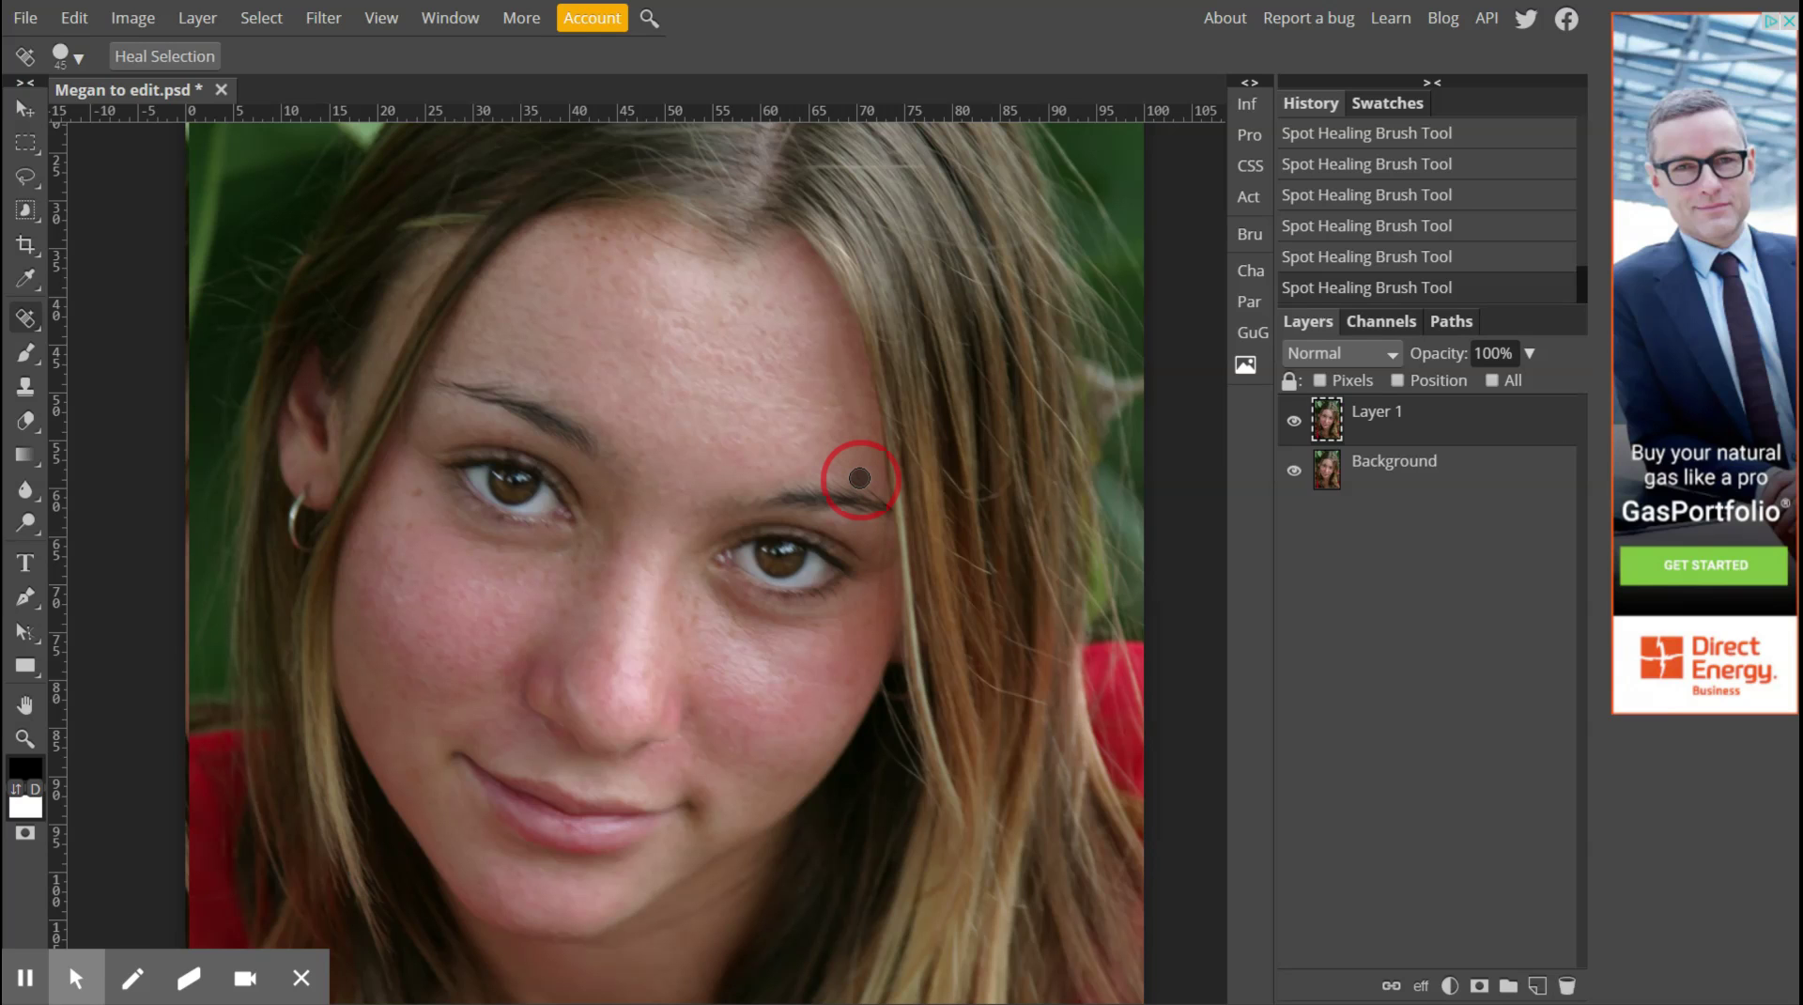
{"action": "left_click", "coordinate": [806, 473]}
{"action": "left_click", "coordinate": [834, 466]}
{"action": "left_click", "coordinate": [856, 465]}
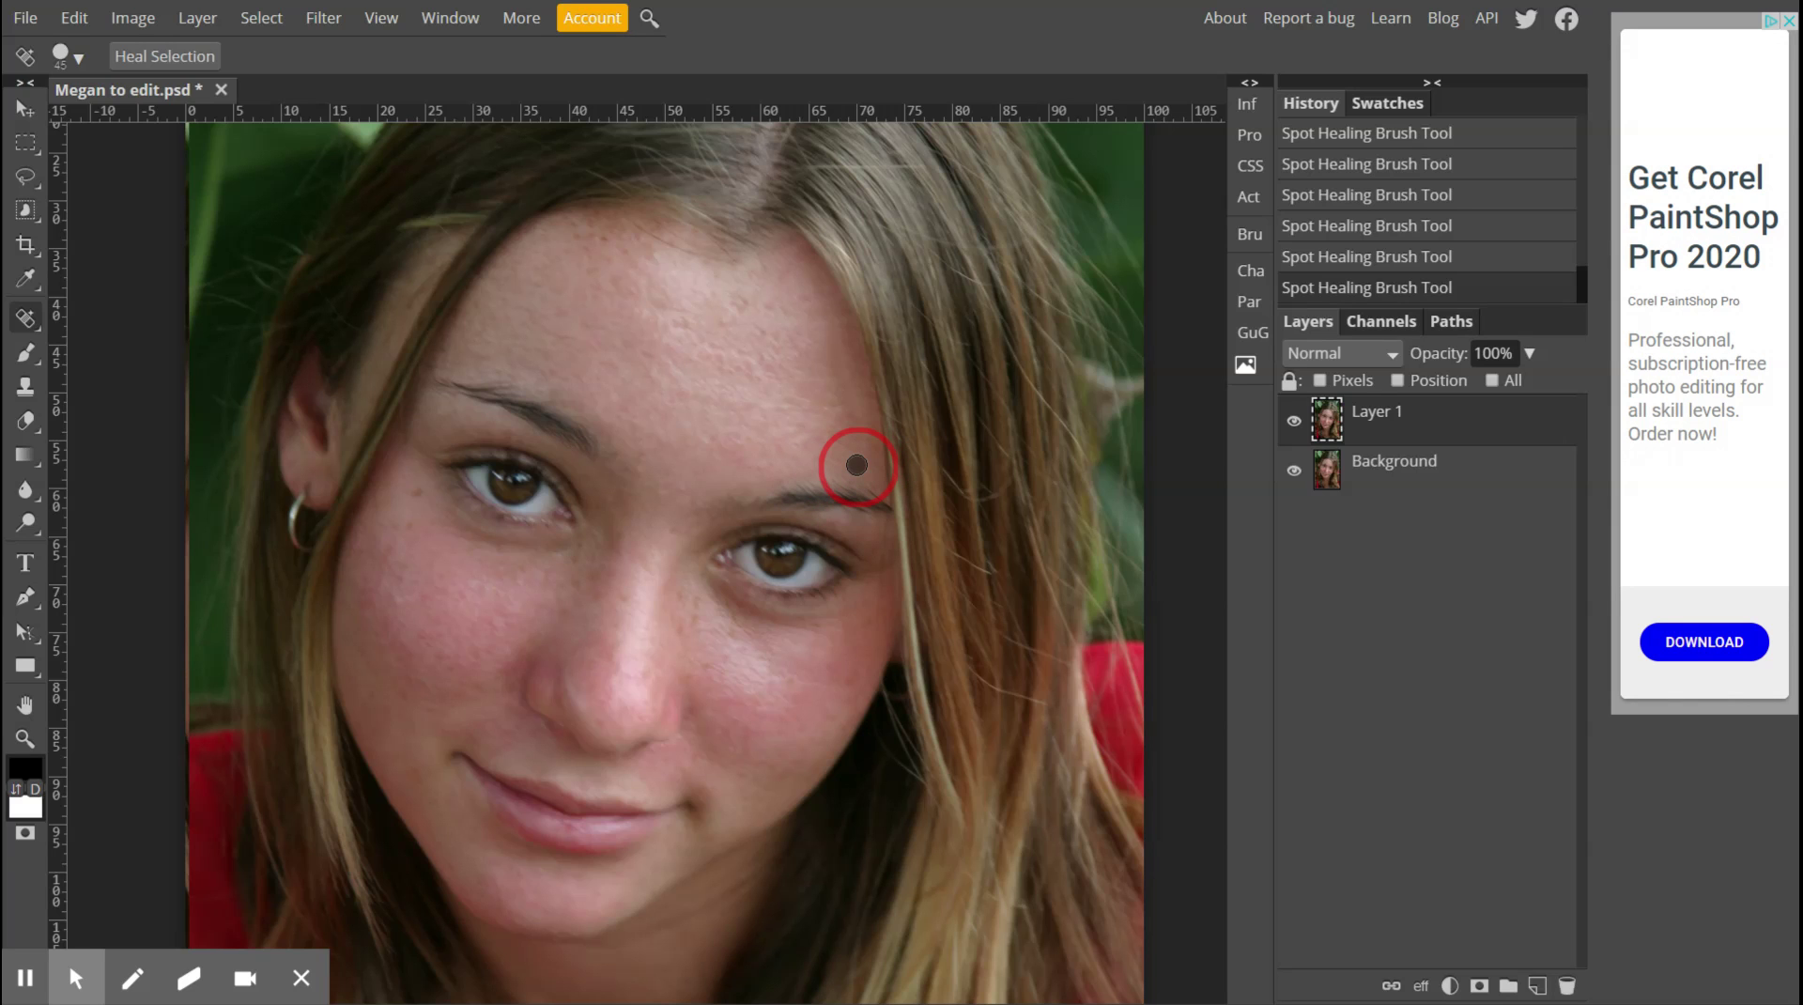
{"action": "left_click", "coordinate": [759, 467]}
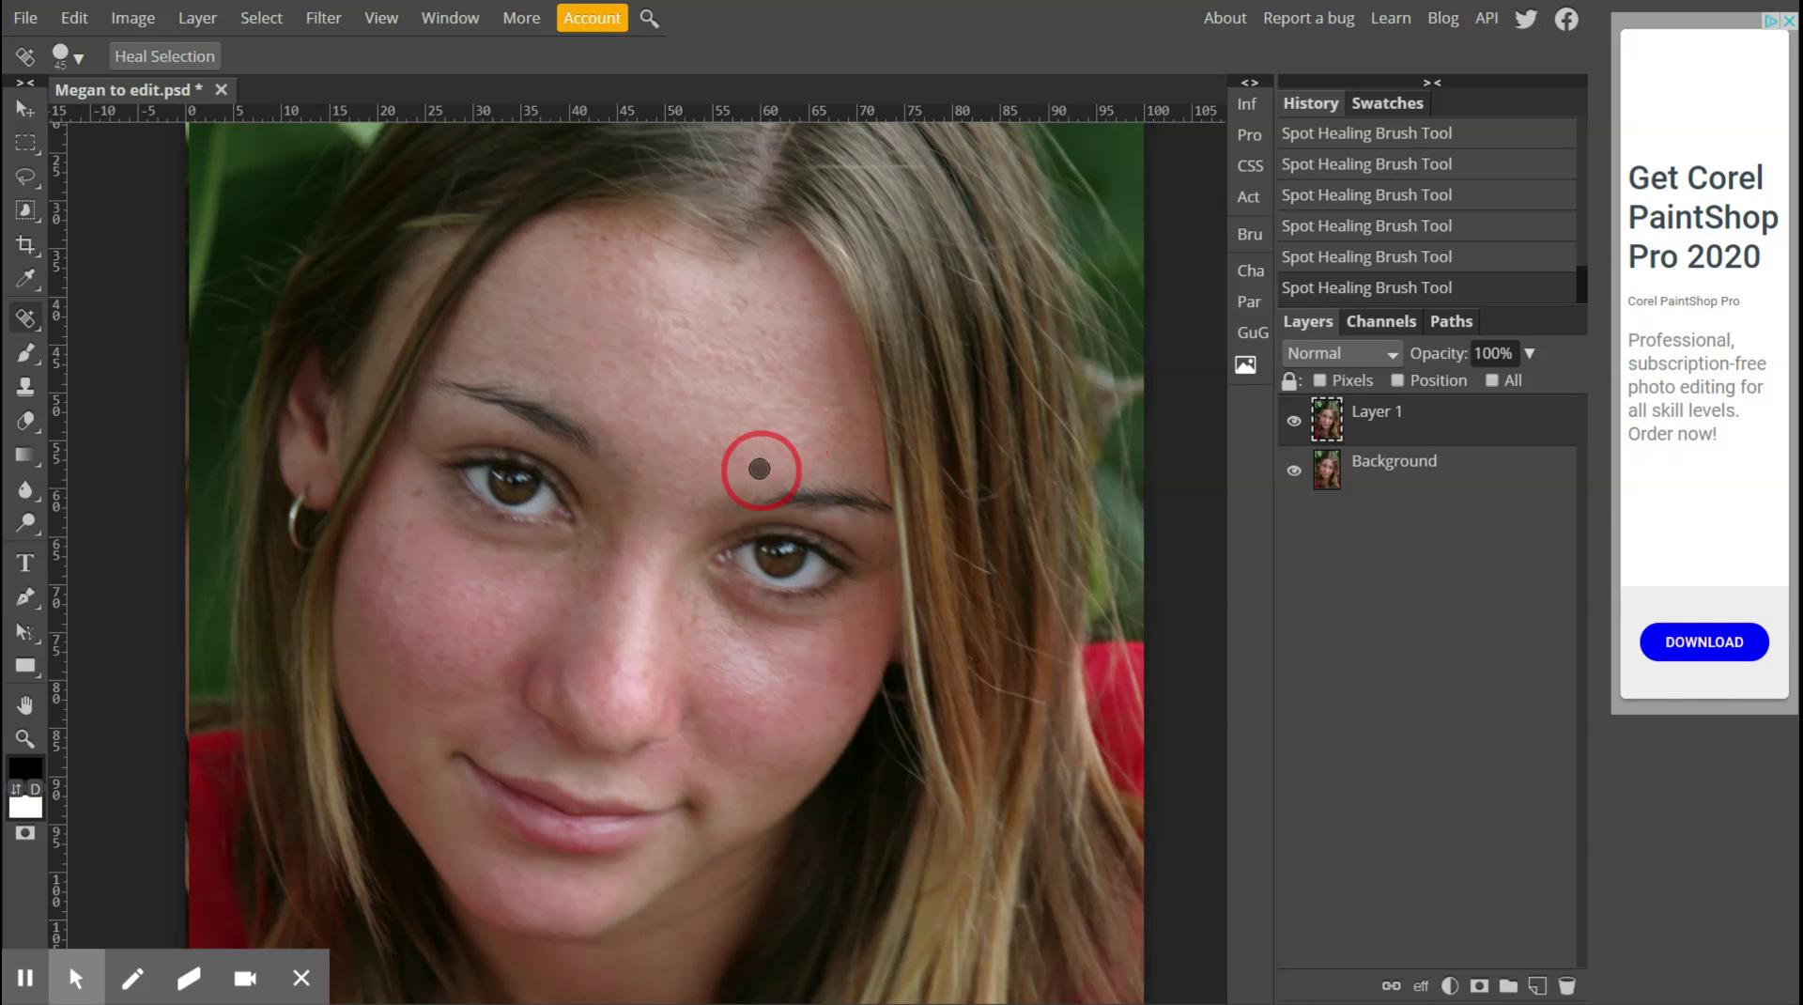
Heal the stray hairs around the left eyebrow's end and raise the brush size to 60.
{"action": "left_click", "coordinate": [500, 368]}
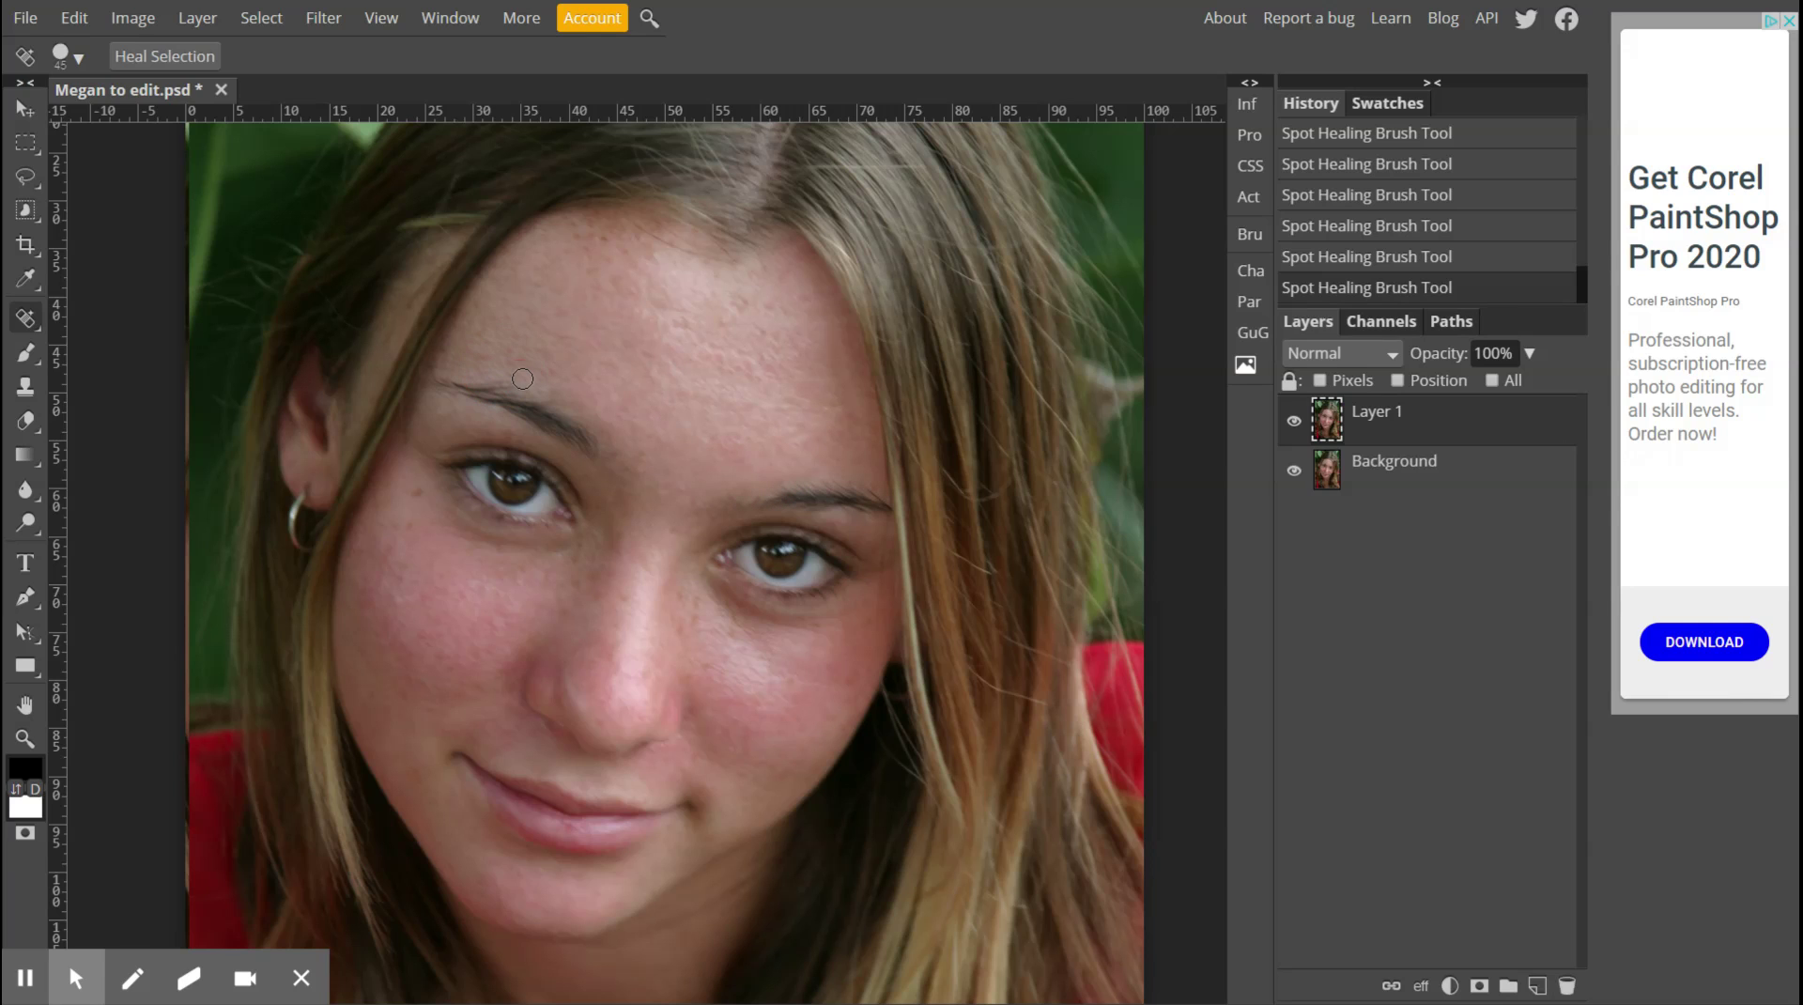
{"action": "left_click", "coordinate": [512, 376]}
{"action": "left_click", "coordinate": [476, 371]}
{"action": "left_click", "coordinate": [450, 364]}
{"action": "key", "text": "bracketright"}
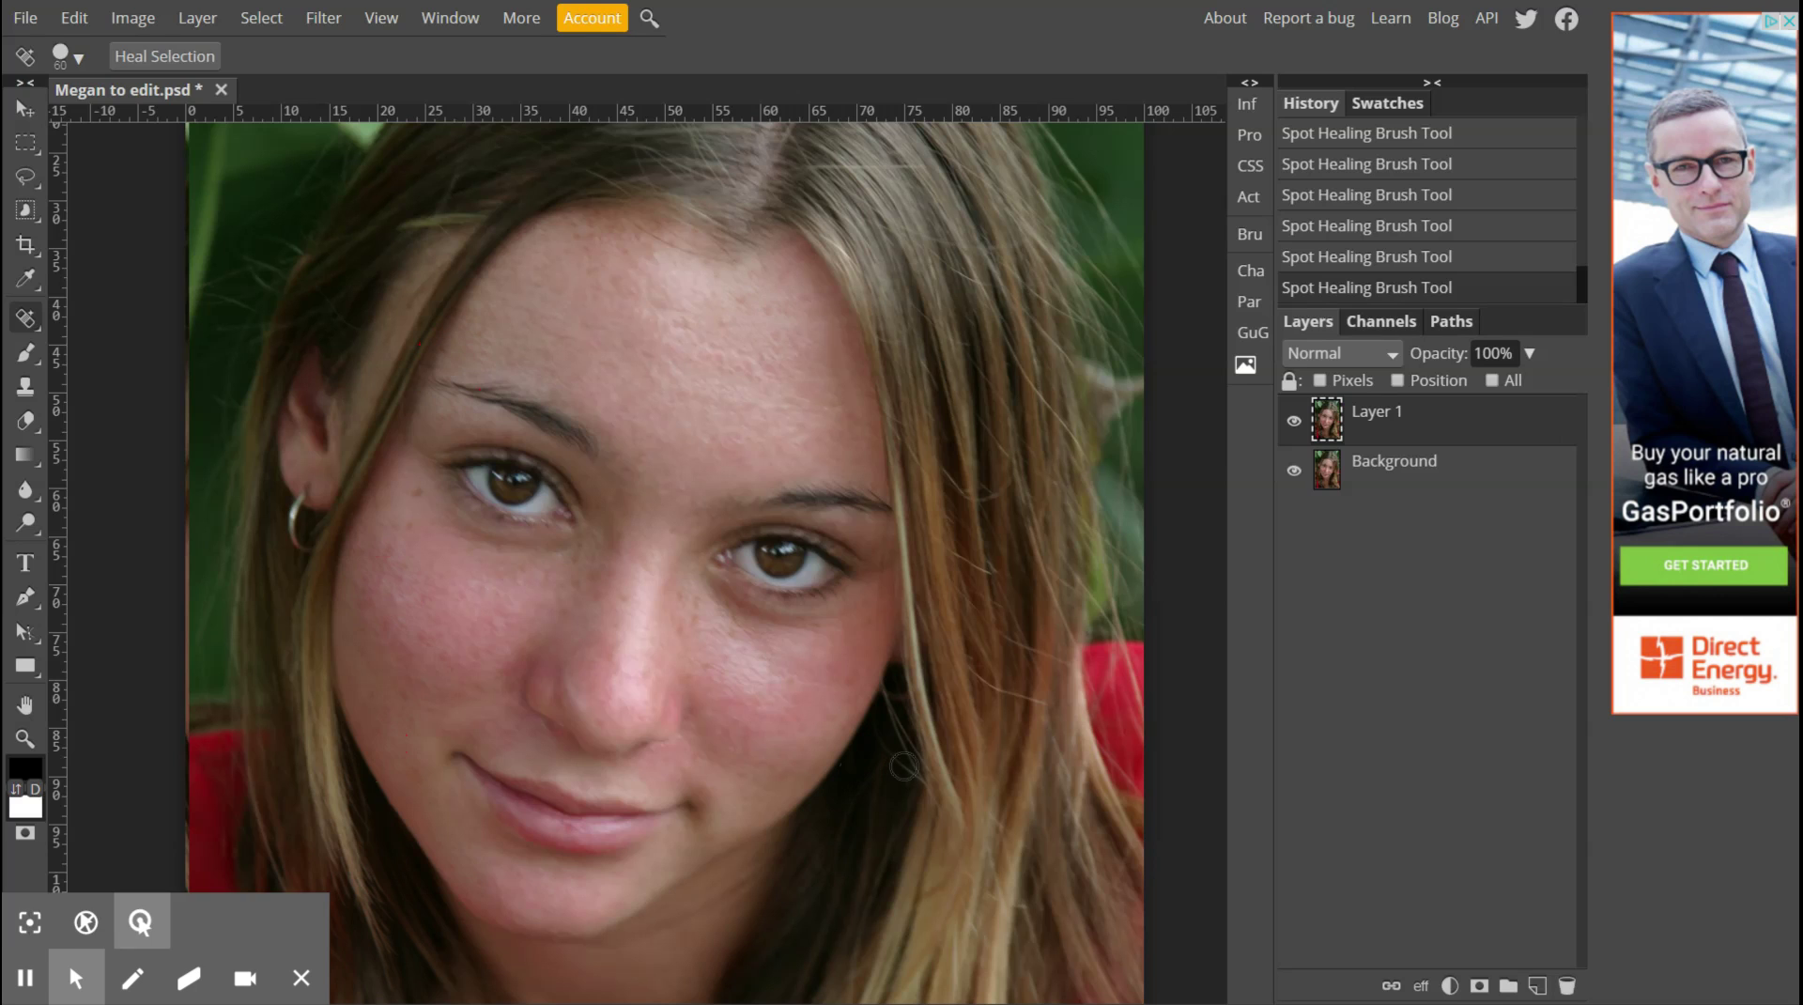
{"action": "left_click", "coordinate": [1294, 424]}
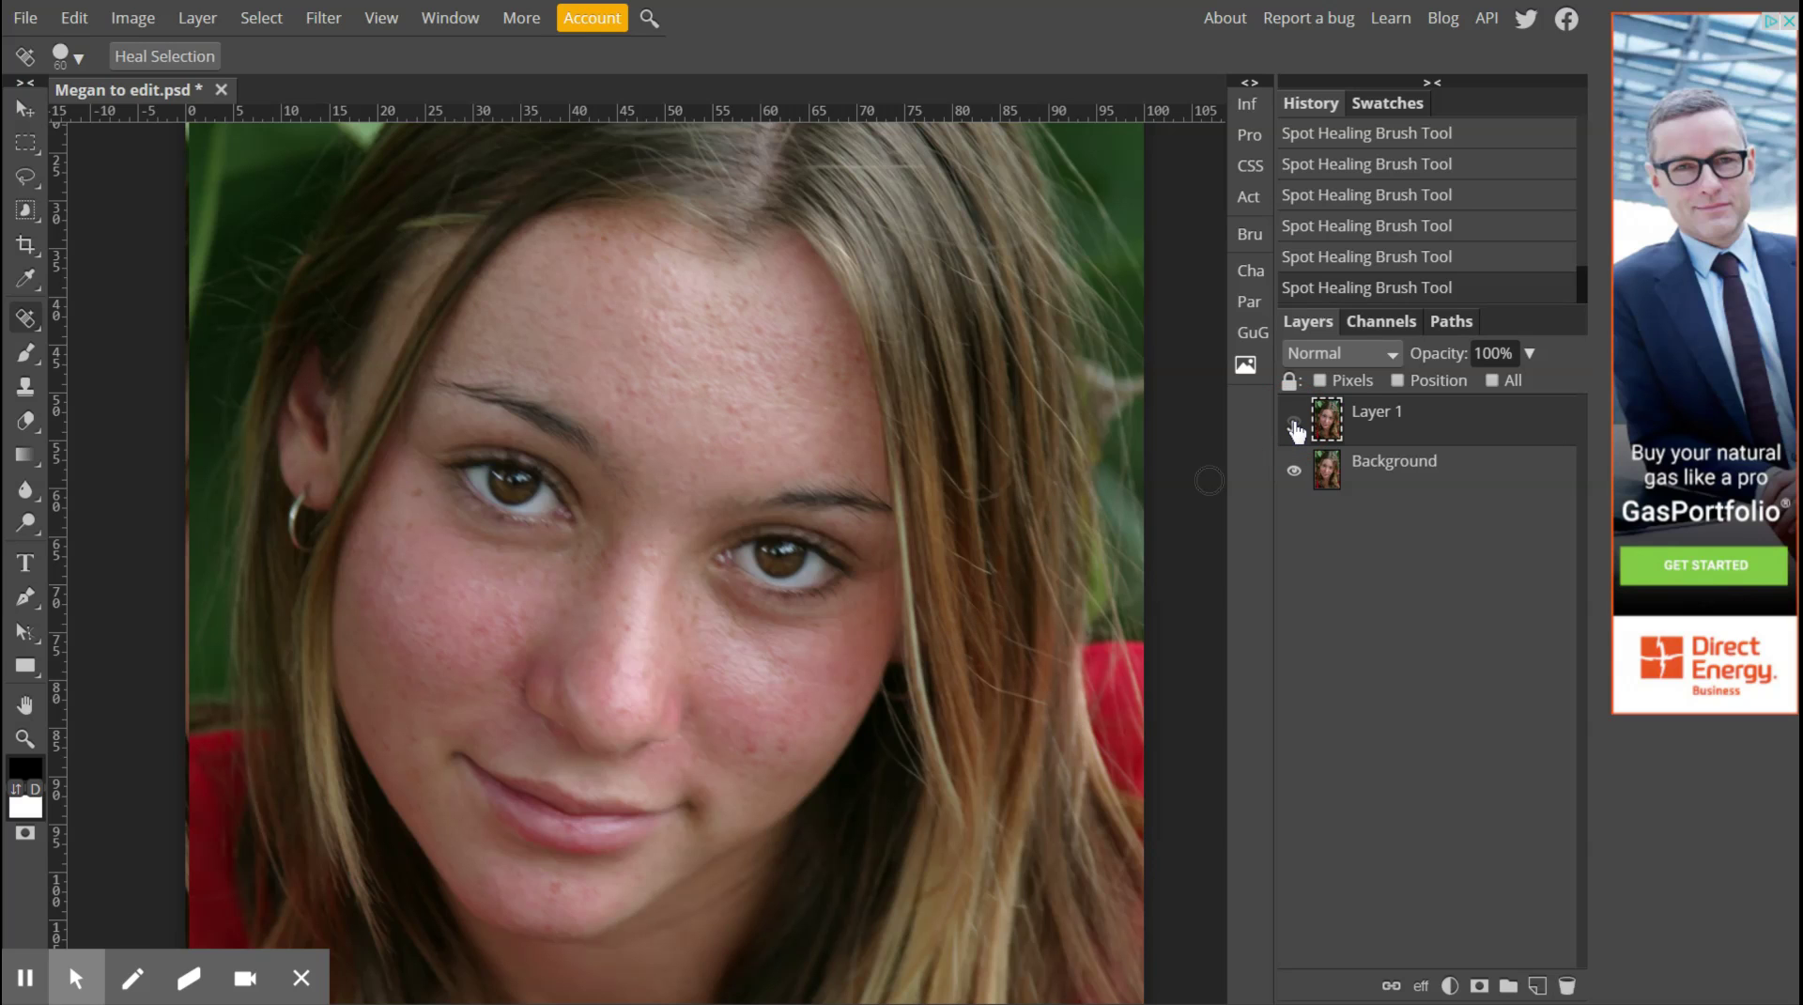
{"action": "left_click", "coordinate": [1294, 424]}
Save the retouched portrait as the PSD file Megan to edit.psd.
{"action": "left_click", "coordinate": [27, 23]}
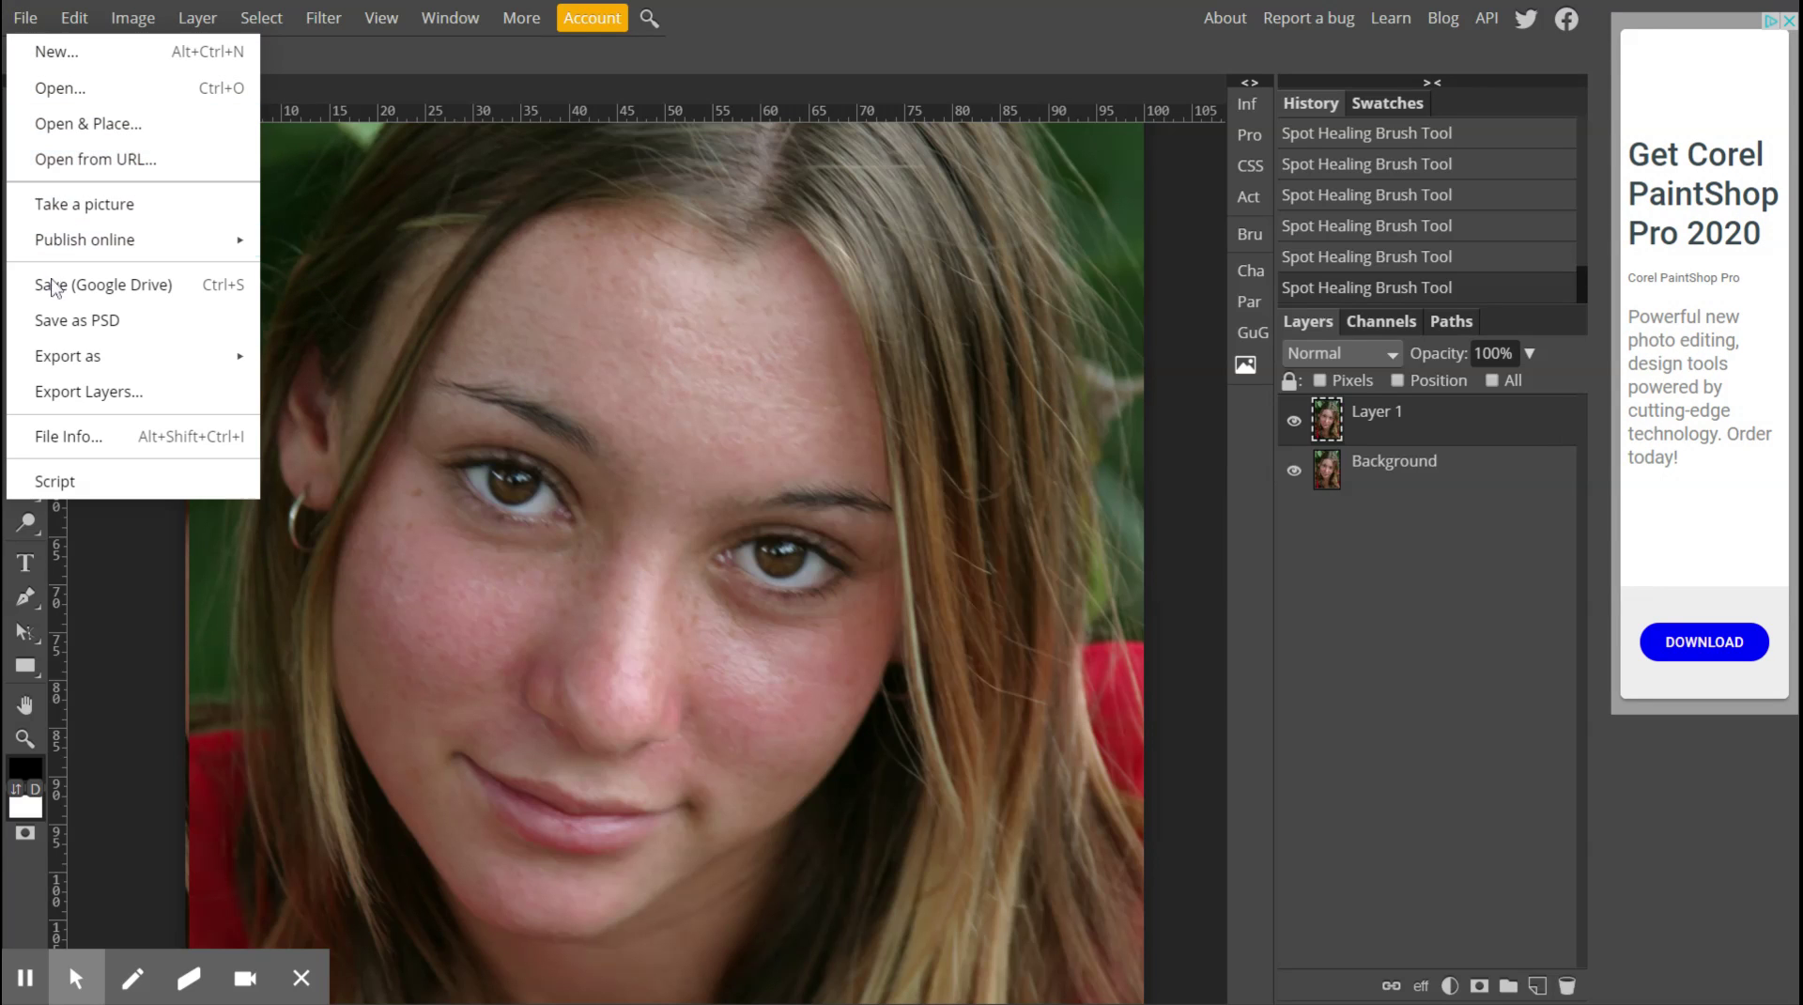
{"action": "left_click", "coordinate": [83, 321]}
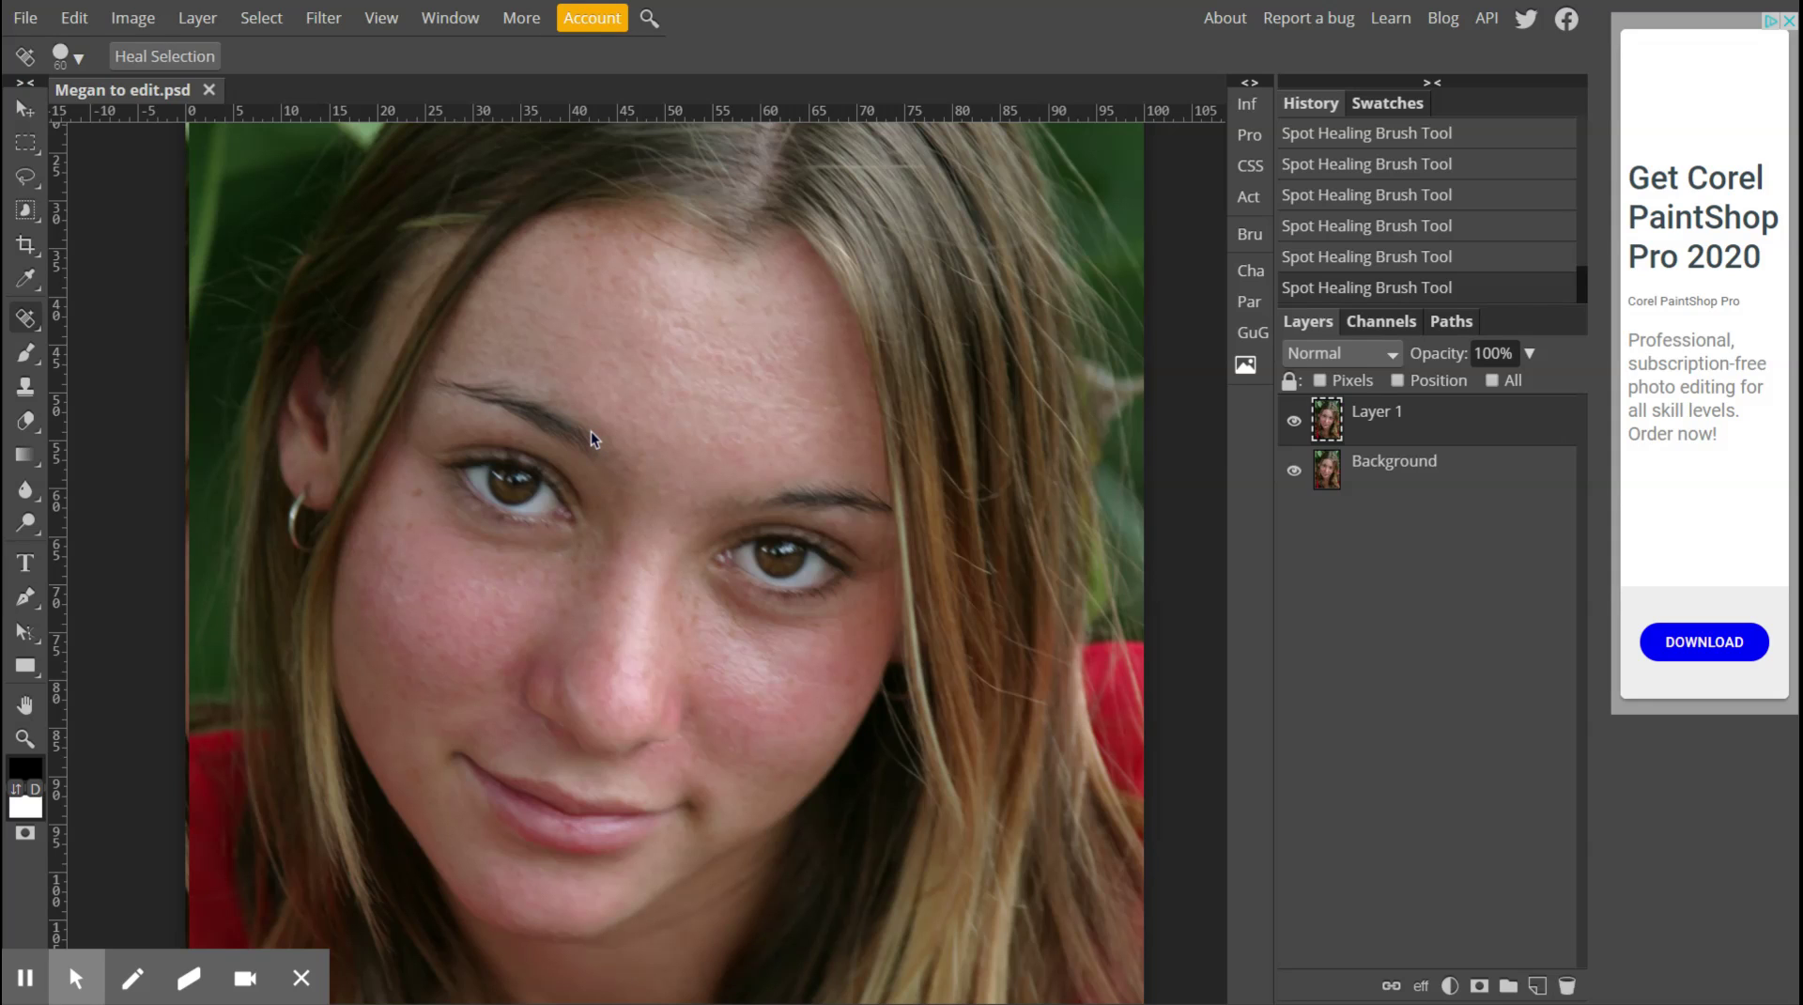
Stamp the visible layers into a new top layer and name it 'blemishes done'.
{"action": "key", "text": "ctrl+j"}
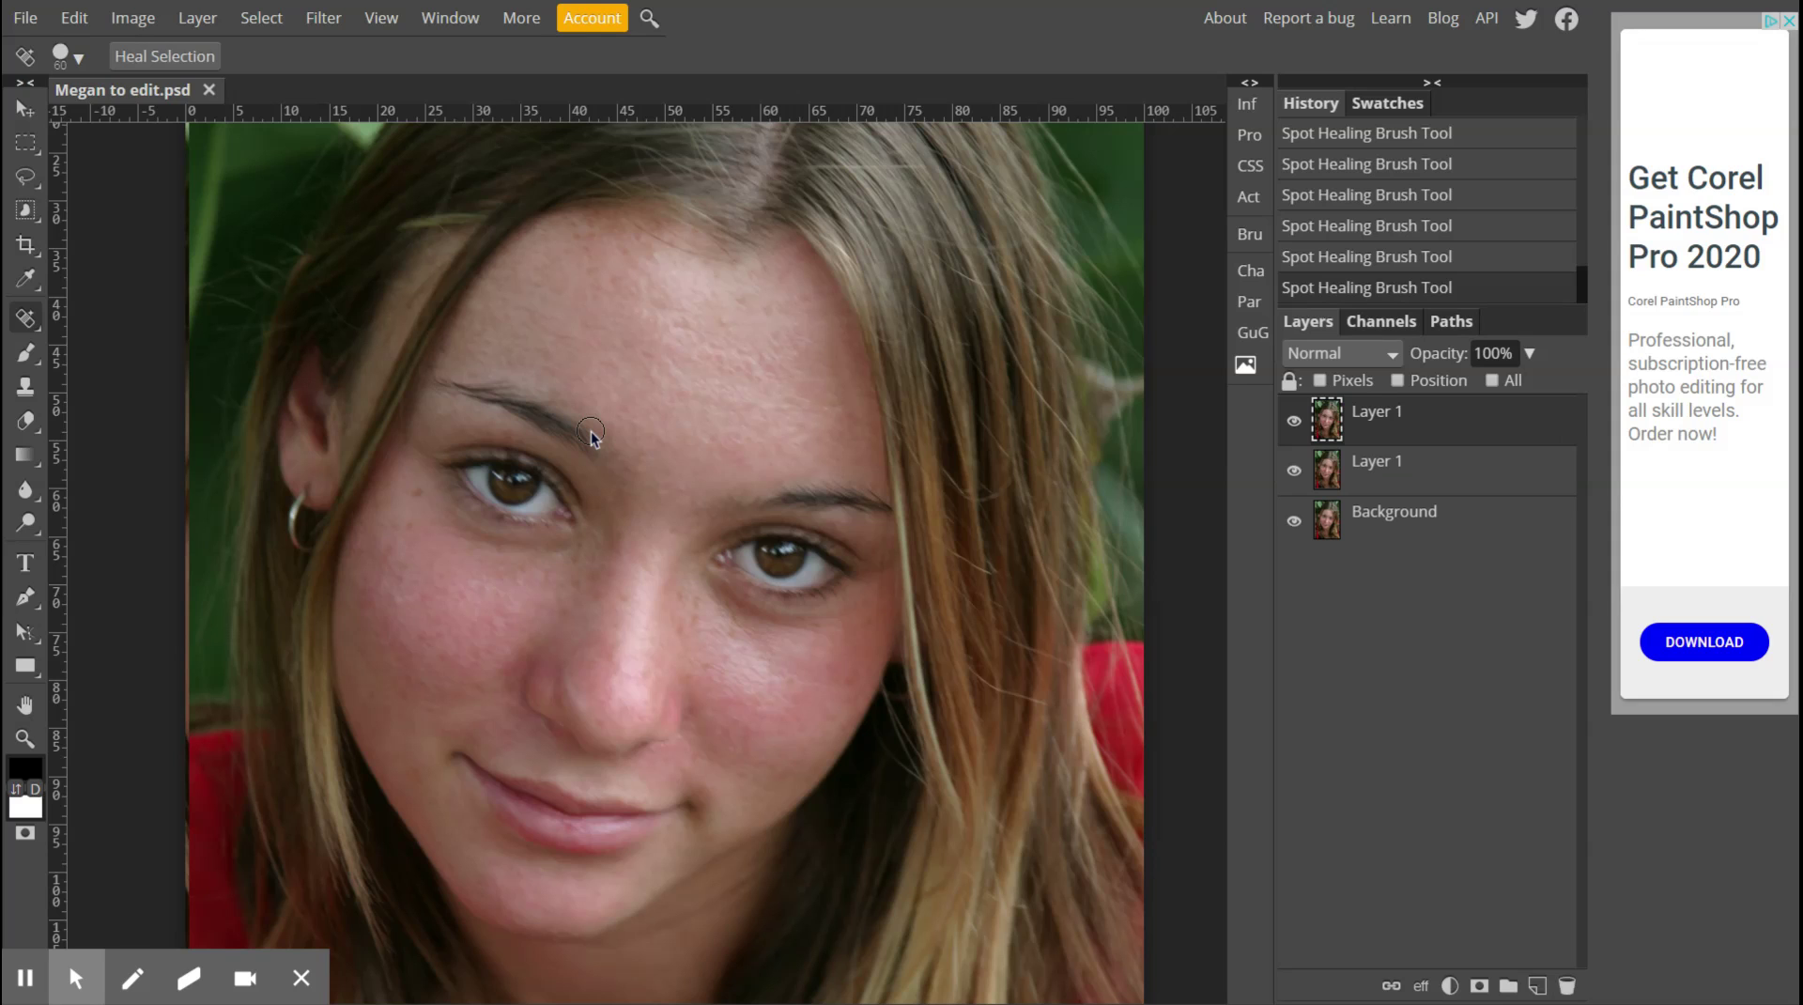
{"action": "double_click", "coordinate": [1384, 422]}
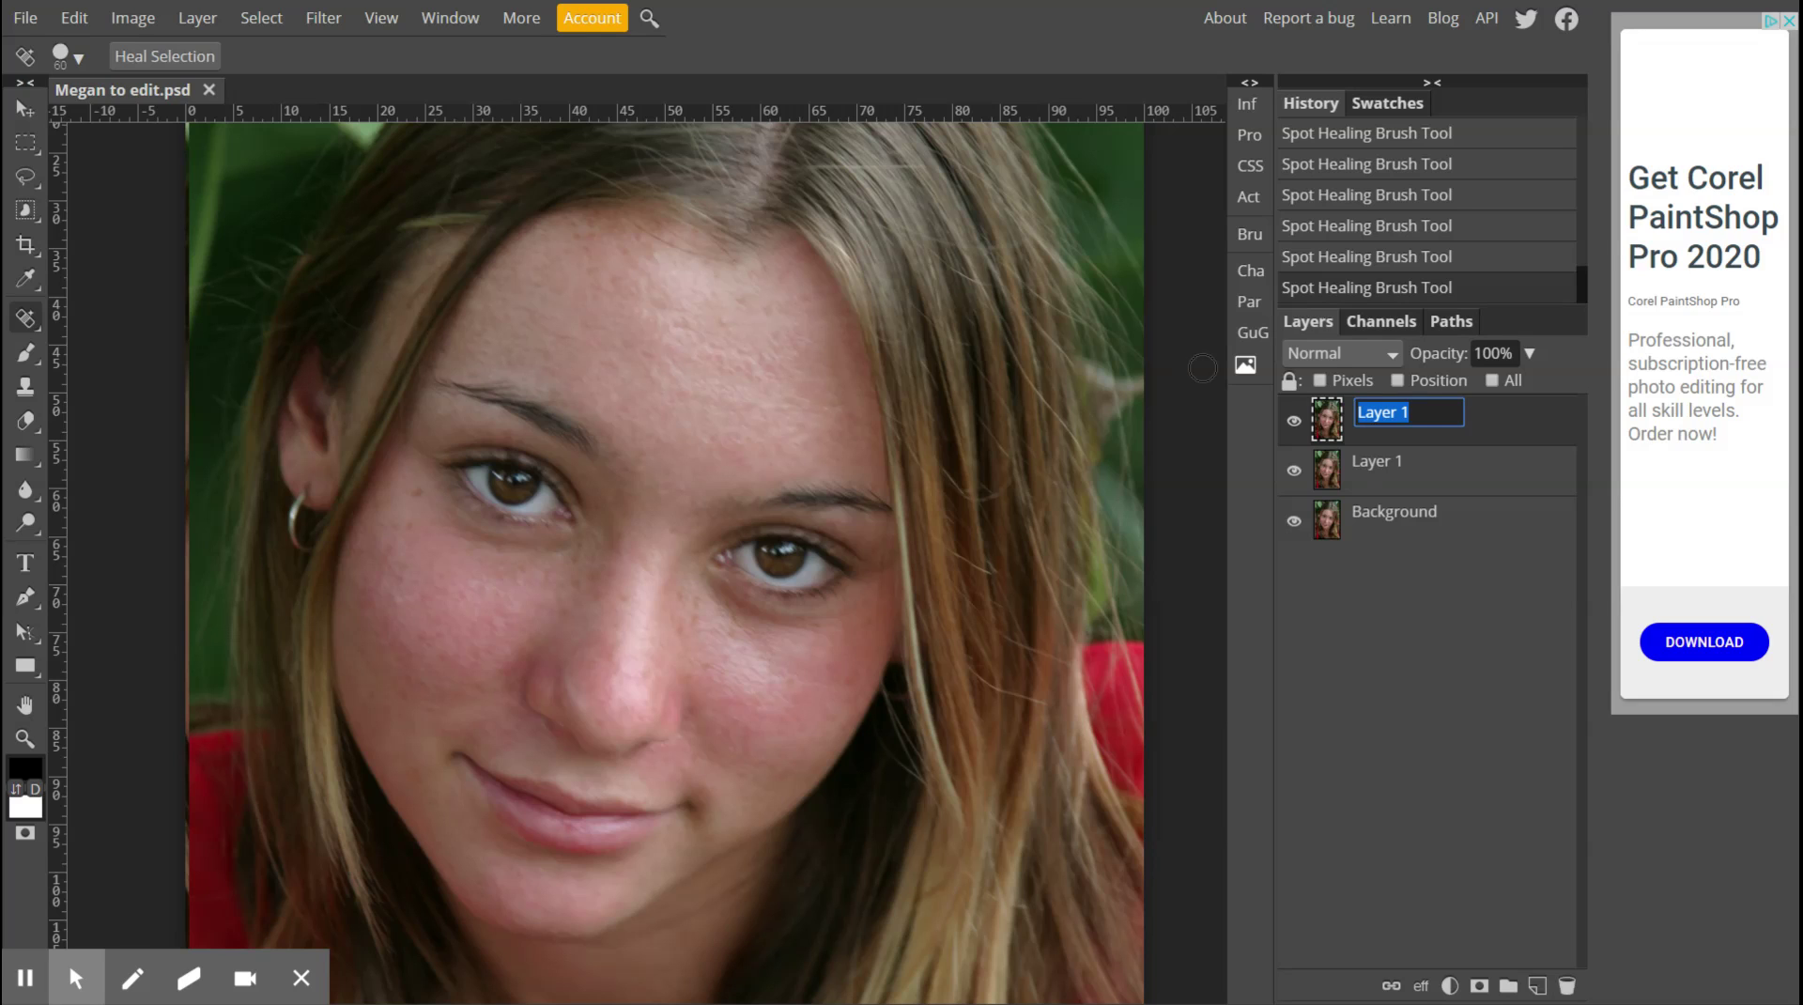
{"action": "type", "text": "blemishes done"}
{"action": "key", "text": "Return"}
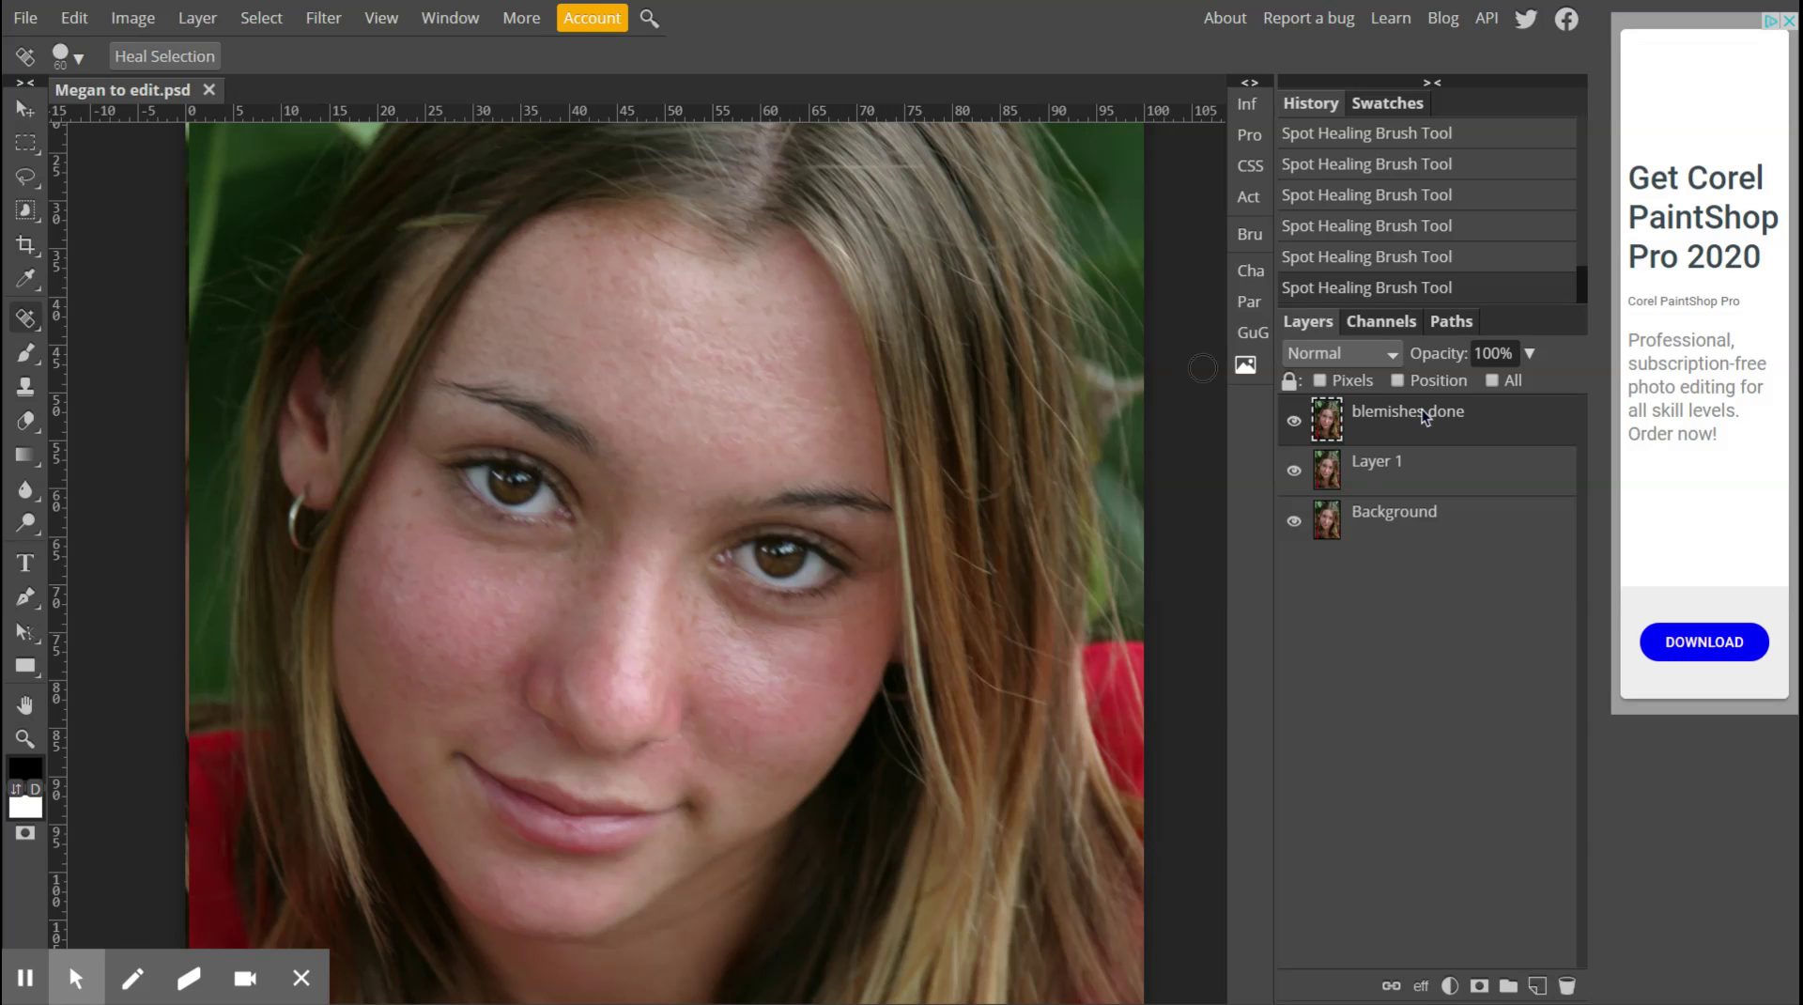